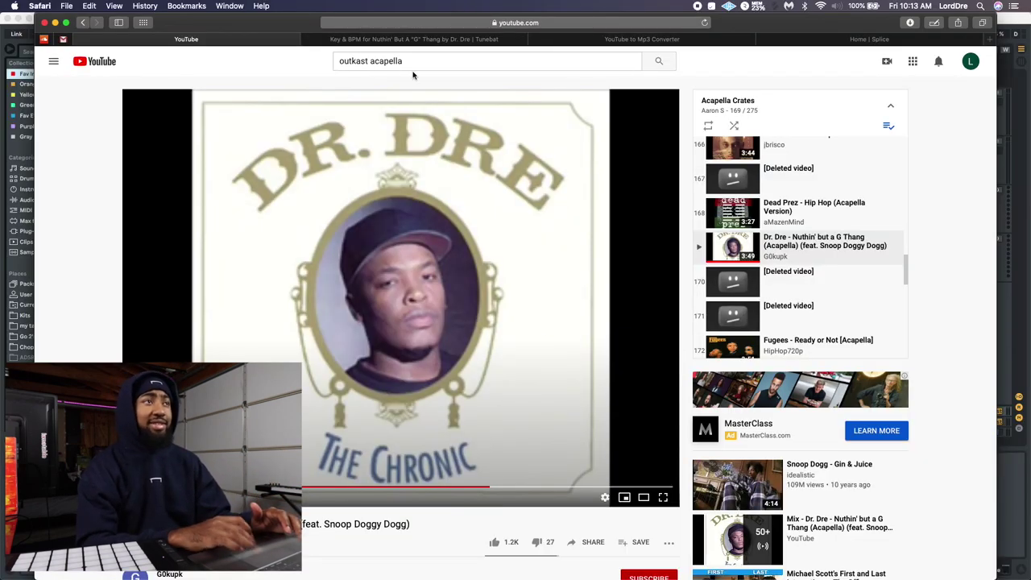
# - Enter the Nuthin' but a G Thang acapella video's URL in the YouTube to MP3 converter for a new conversion
pyautogui.scroll(-2, 326, 444)
pyautogui.scroll(1, 498, 328)
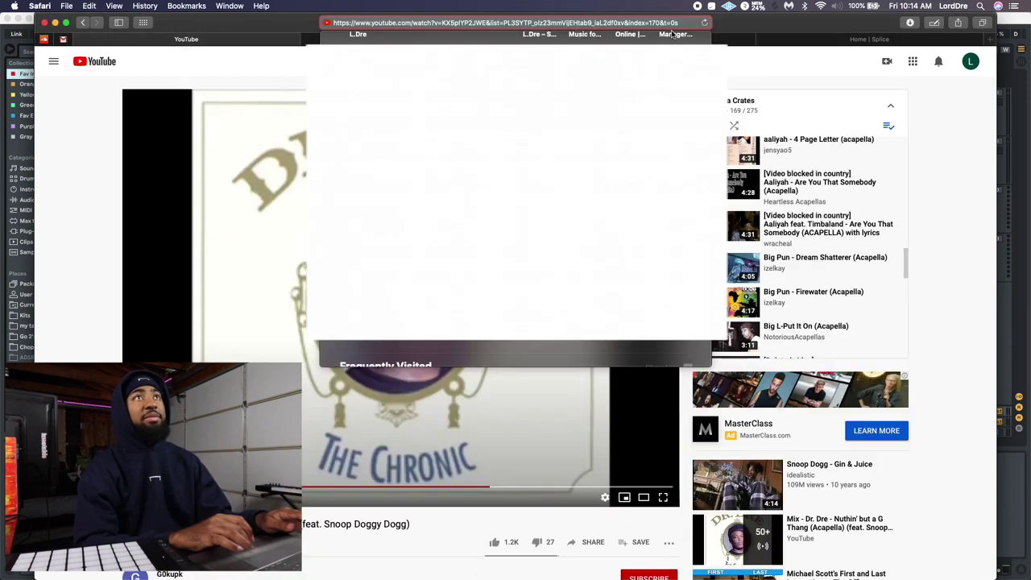
pyautogui.press('Escape')
pyautogui.click(653, 40)
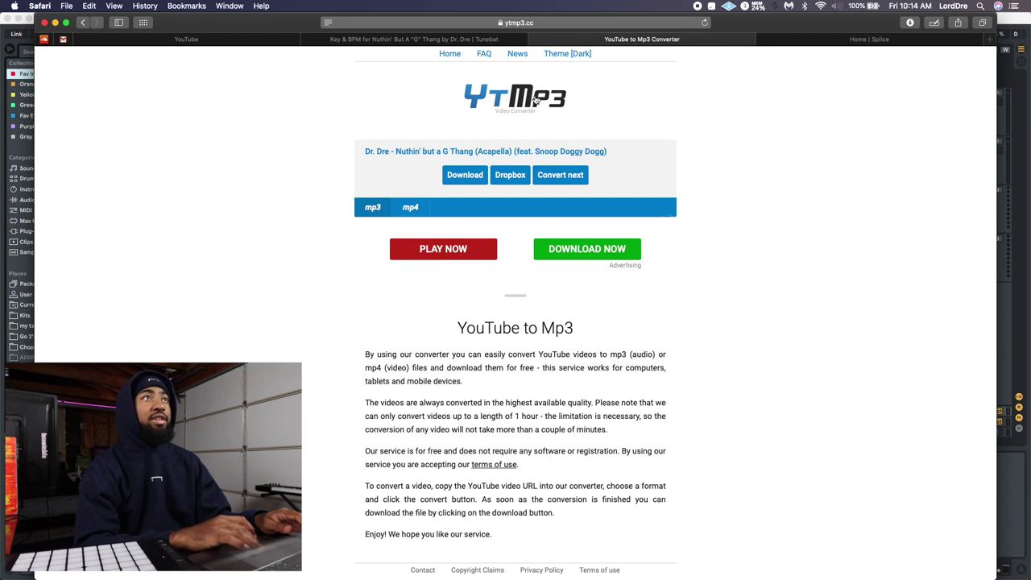
pyautogui.click(560, 174)
pyautogui.press('super+v')
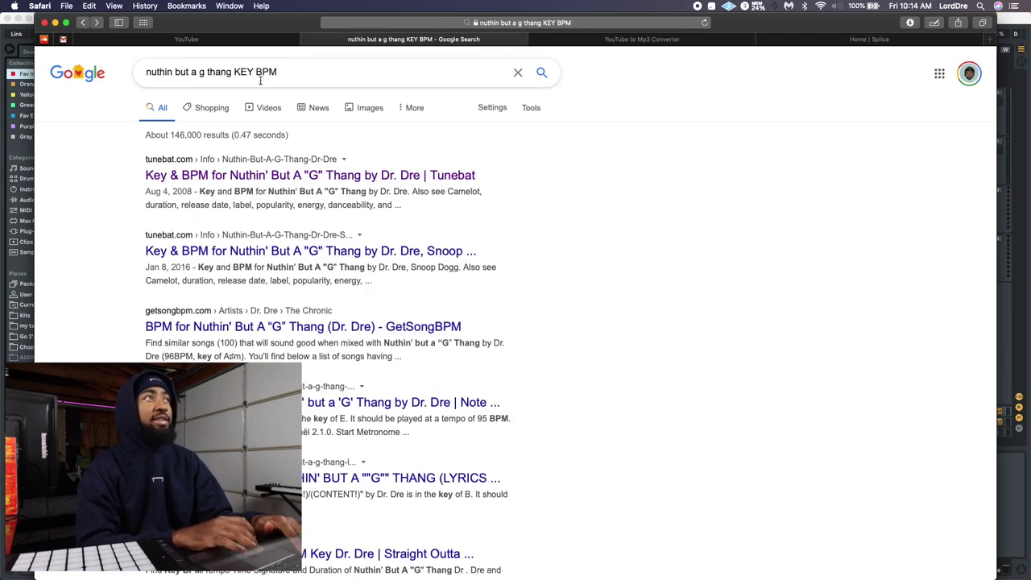
# - Open the first Tunebat search result with the key and BPM of Nuthin' But A "G" Thang
pyautogui.click(257, 174)
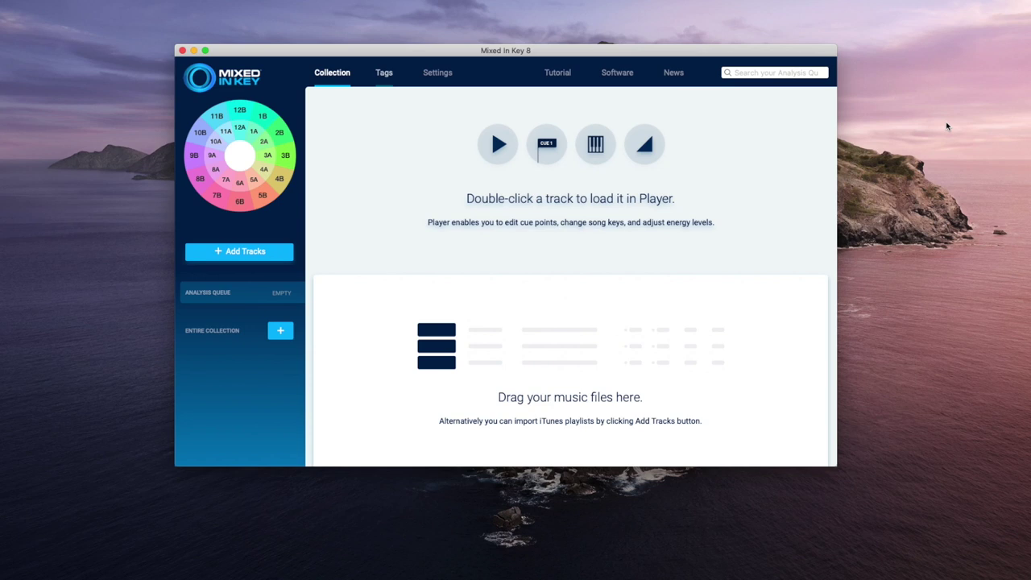
# - Switch to Mixed In Key 8, add Nuthin' But A G Thang for analysis, and set the primary key notation to Sharps
pyautogui.moveTo(314, 562); pyautogui.dragTo(449, 321)
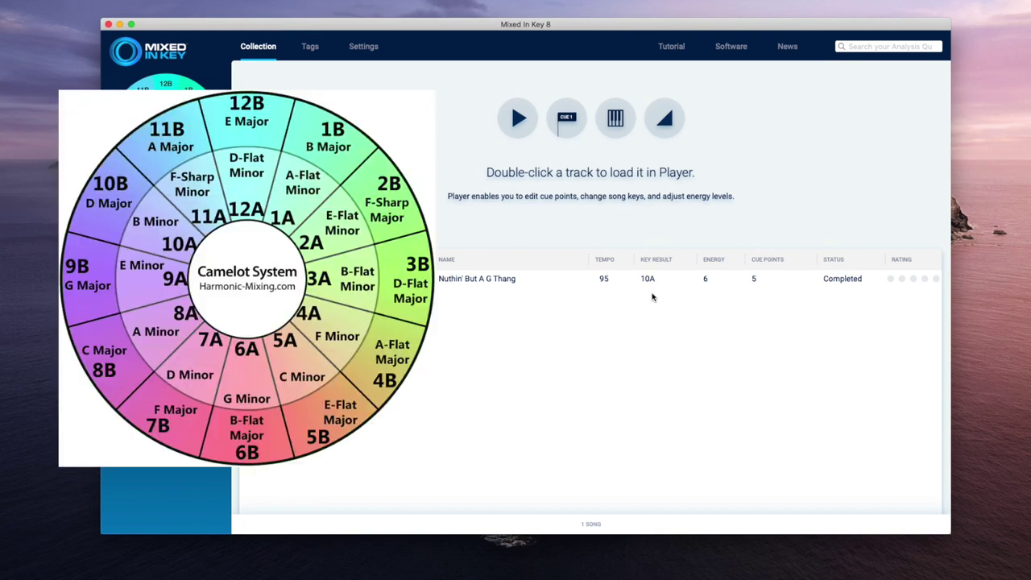
pyautogui.click(362, 48)
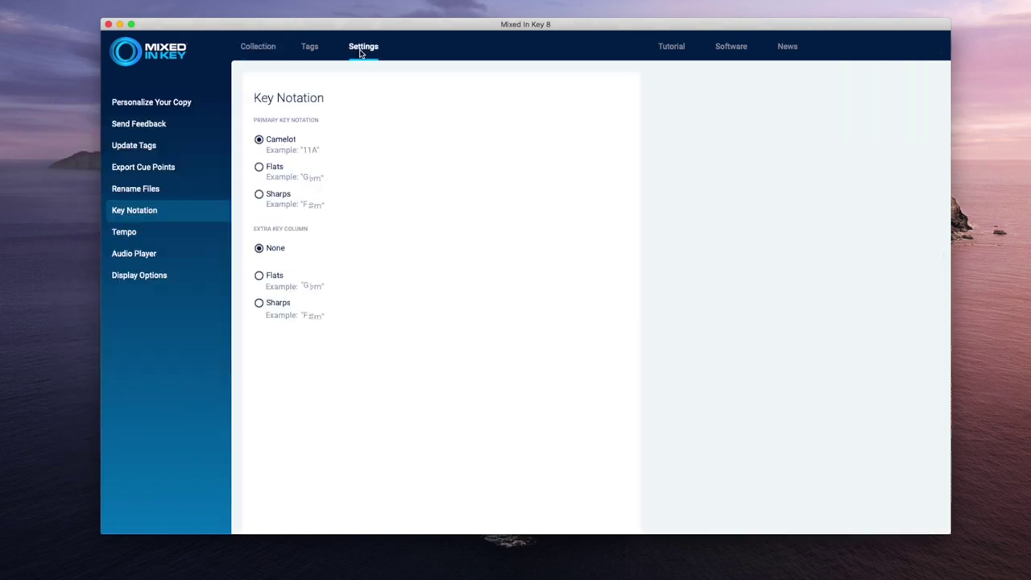
pyautogui.click(259, 194)
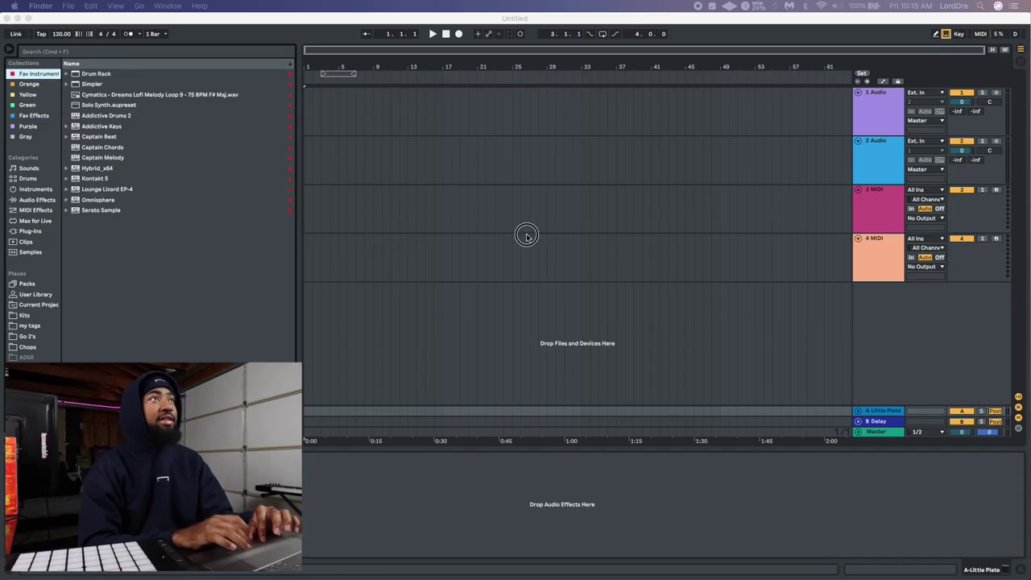
# - In Ableton Live, place the Dr. Dre acapella on the first audio track starting at bar 9 and play it
pyautogui.moveTo(524, 233); pyautogui.dragTo(322, 108)
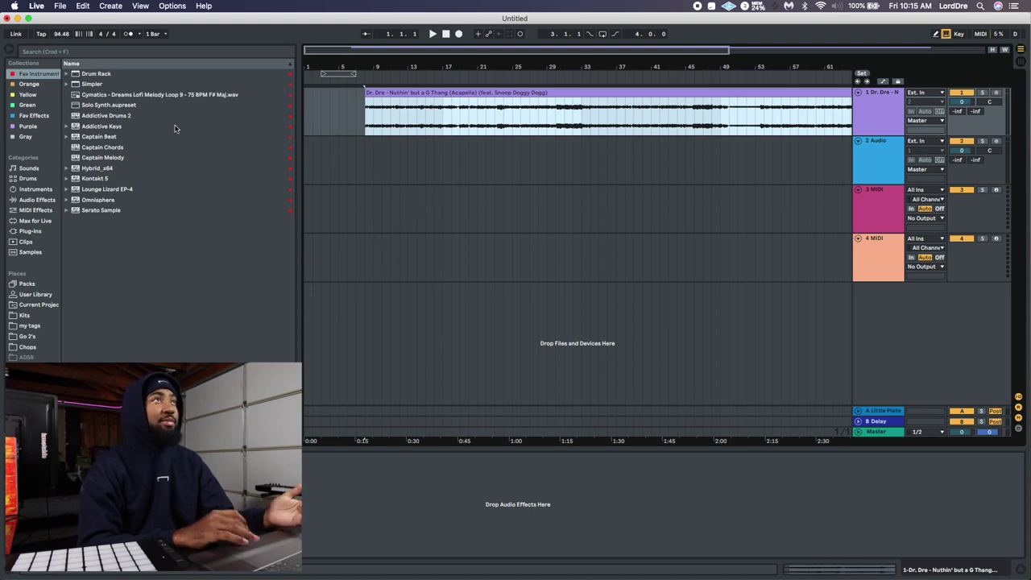
pyautogui.moveTo(386, 92); pyautogui.dragTo(392, 92)
pyautogui.doubleClick(389, 92)
pyautogui.press('space')
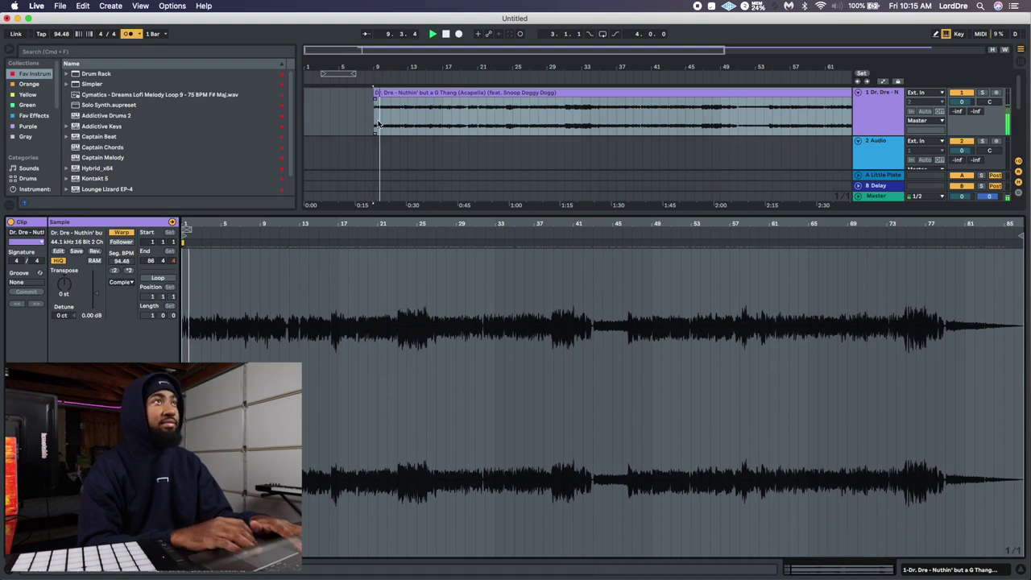
# - Extend the acapella clip's start back to bar 5 and raise its gain to 7.44 dB
pyautogui.moveTo(375, 95); pyautogui.dragTo(306, 95)
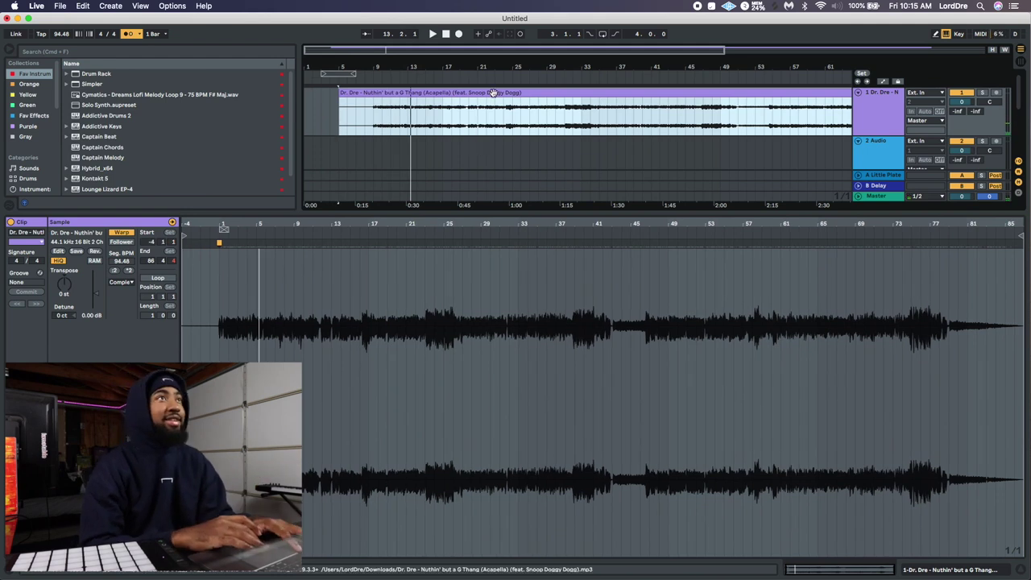
pyautogui.doubleClick(488, 92)
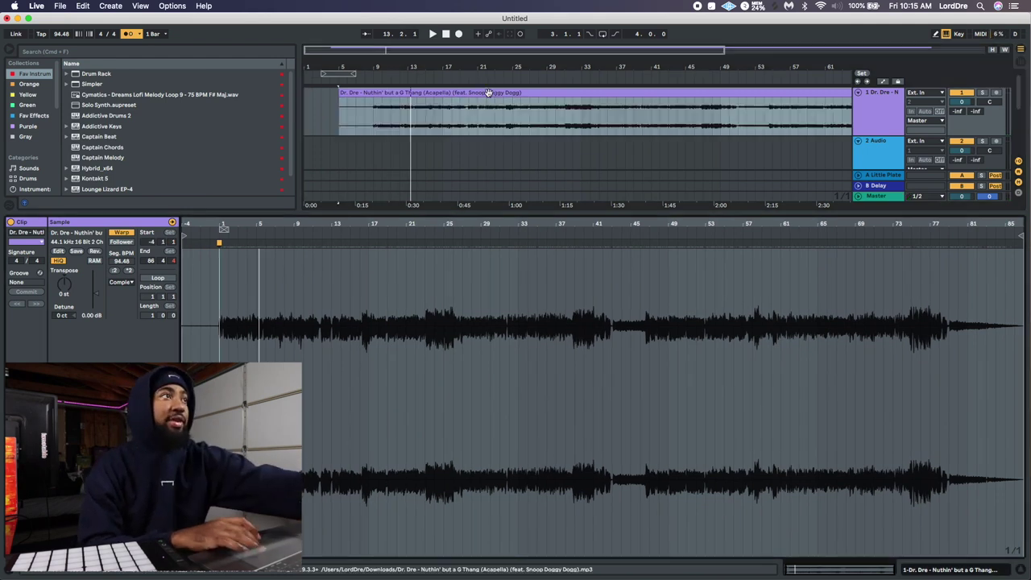
pyautogui.moveTo(95, 291); pyautogui.dragTo(95, 279)
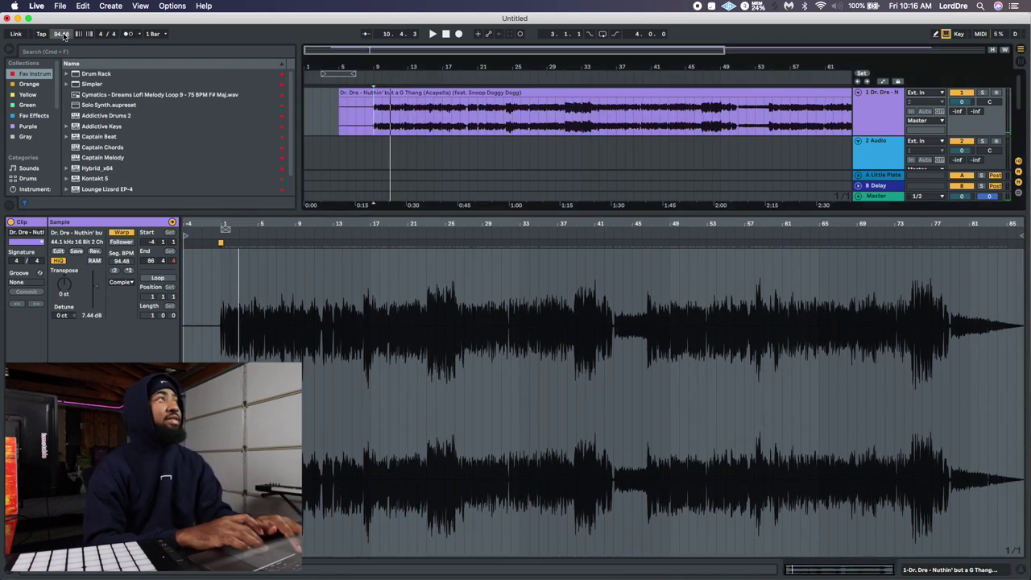
# - Set the project tempo to 85 BPM
pyautogui.write('85')
pyautogui.press('Return')
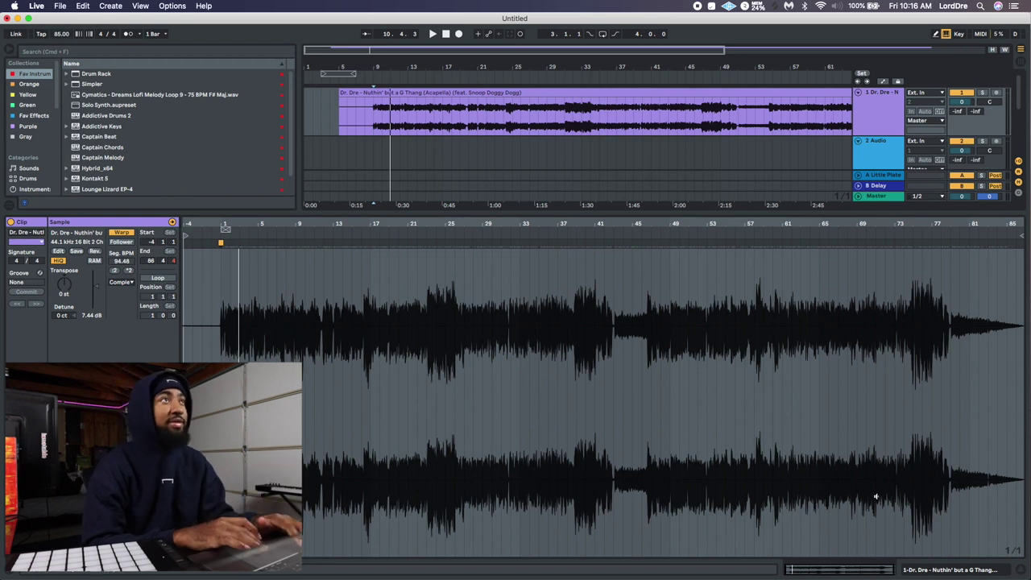
# - Hide the clip details and load Captain Beat onto the first MIDI track
pyautogui.click(1021, 570)
pyautogui.click(871, 205)
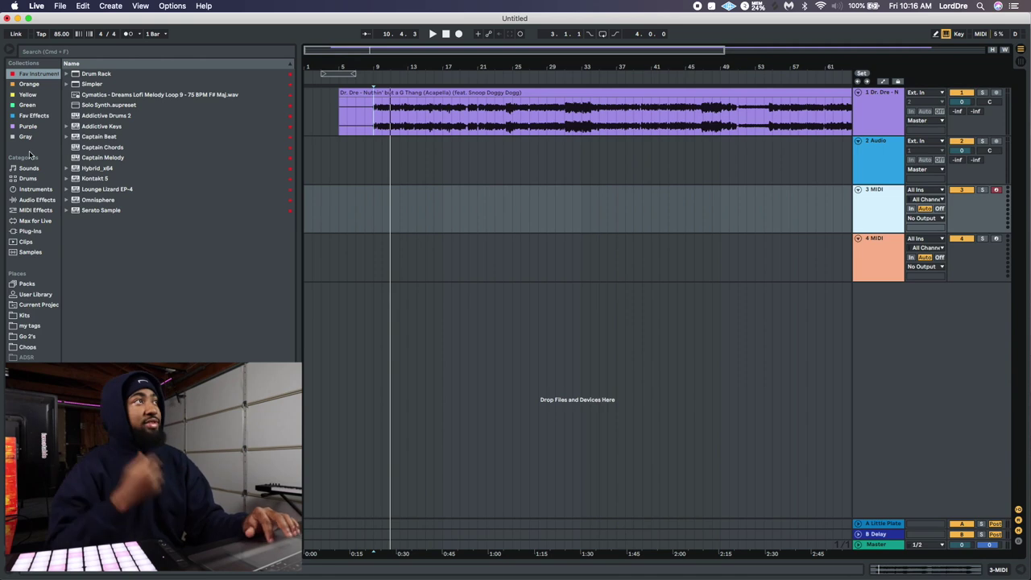
pyautogui.click(84, 137)
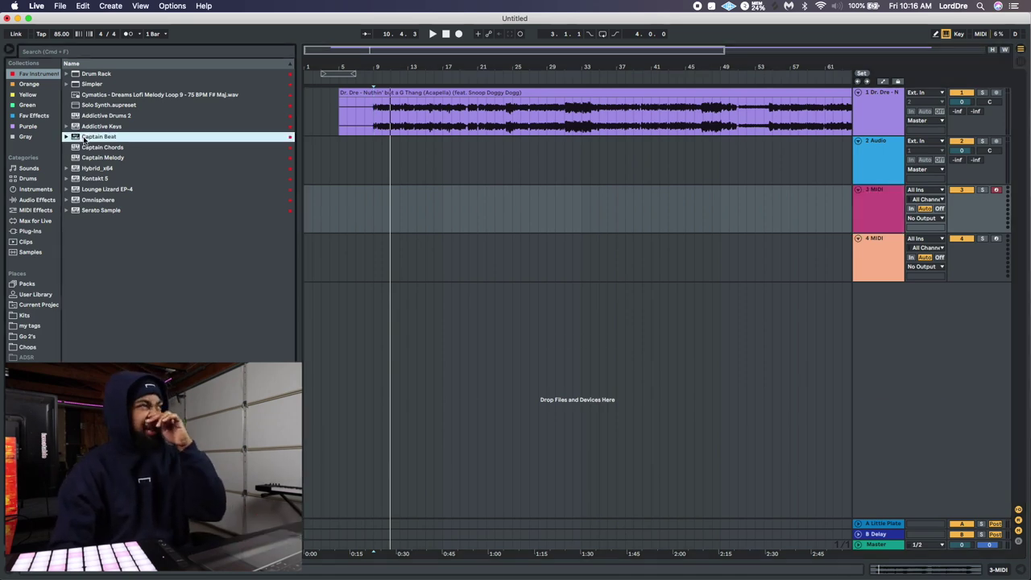
pyautogui.doubleClick(84, 137)
pyautogui.click(327, 374)
pyautogui.scroll(-1, 357, 409)
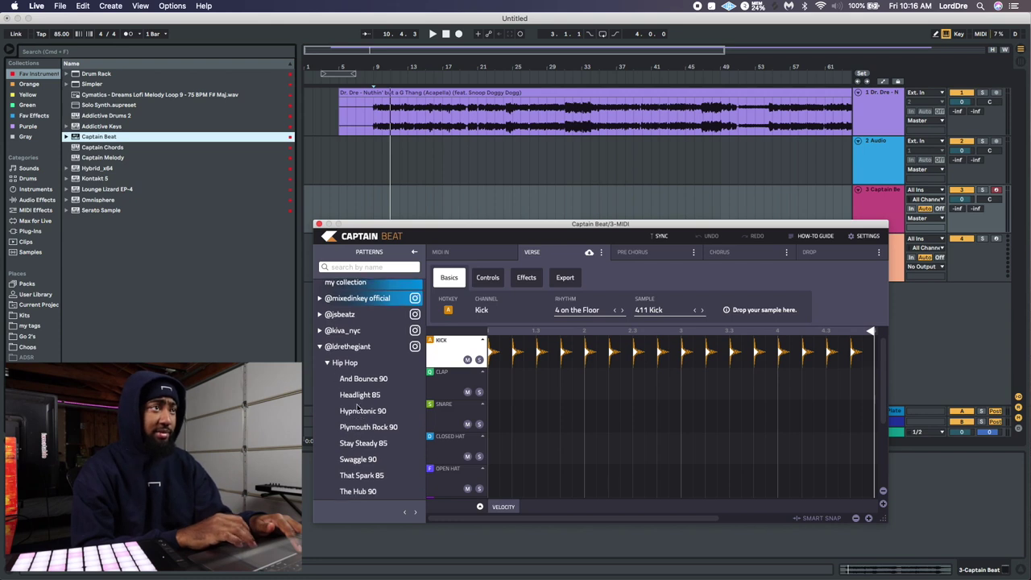
pyautogui.click(413, 254)
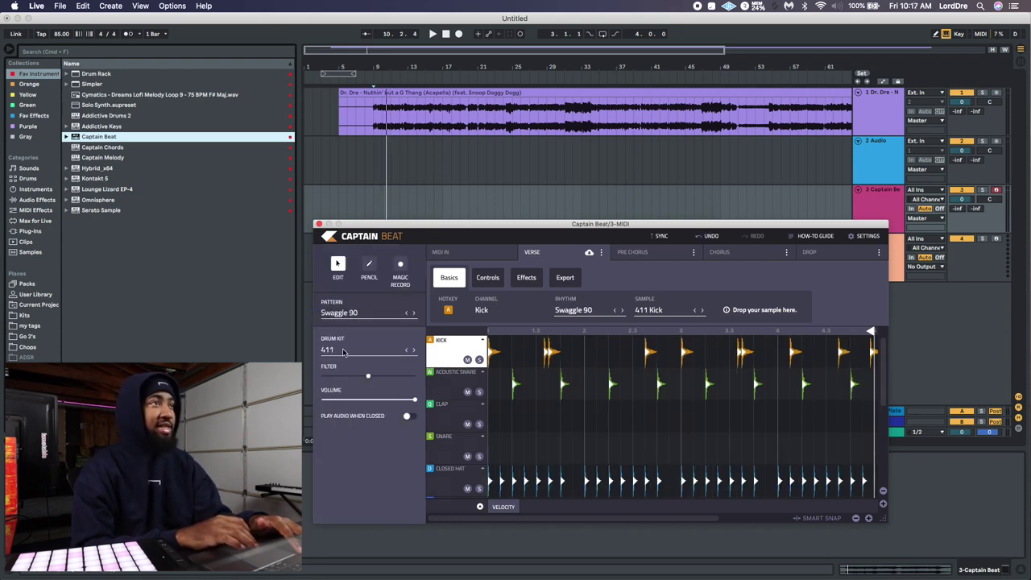
# - Change Captain Beat's drum kit to Lofi 1 from the Lofi folder of the personal collection
pyautogui.click(342, 349)
pyautogui.click(320, 294)
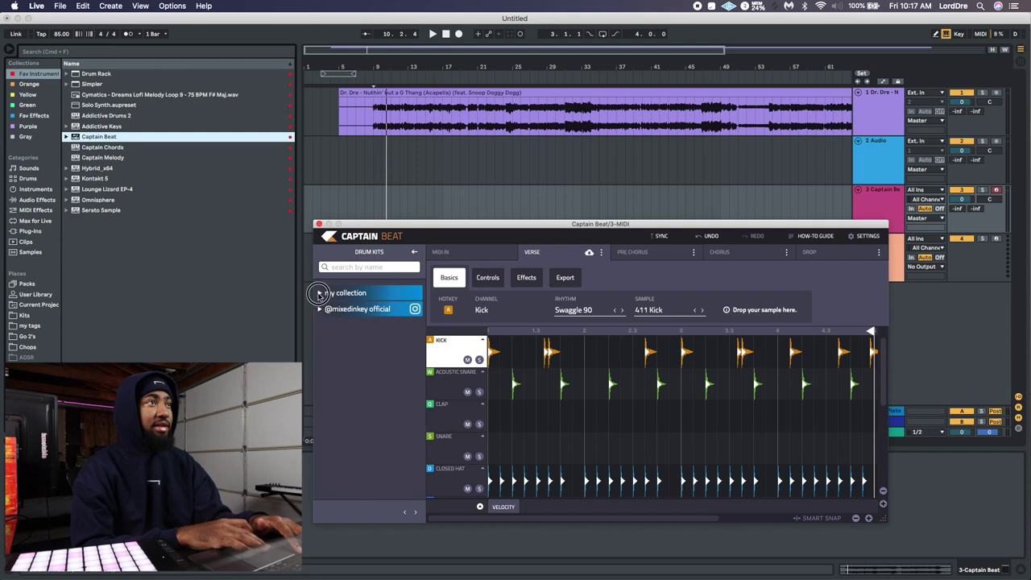
pyautogui.click(327, 324)
pyautogui.click(348, 341)
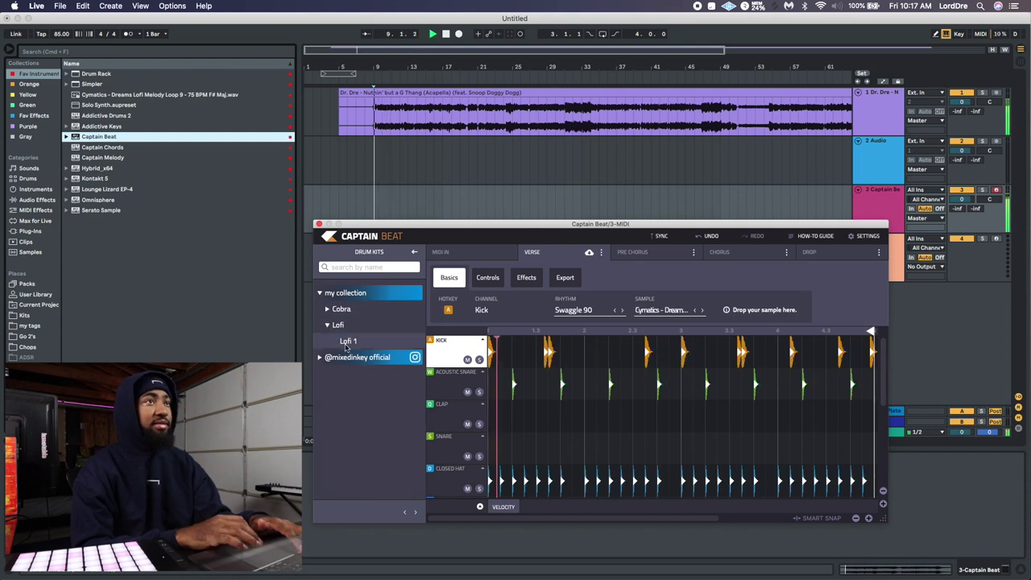
pyautogui.click(414, 251)
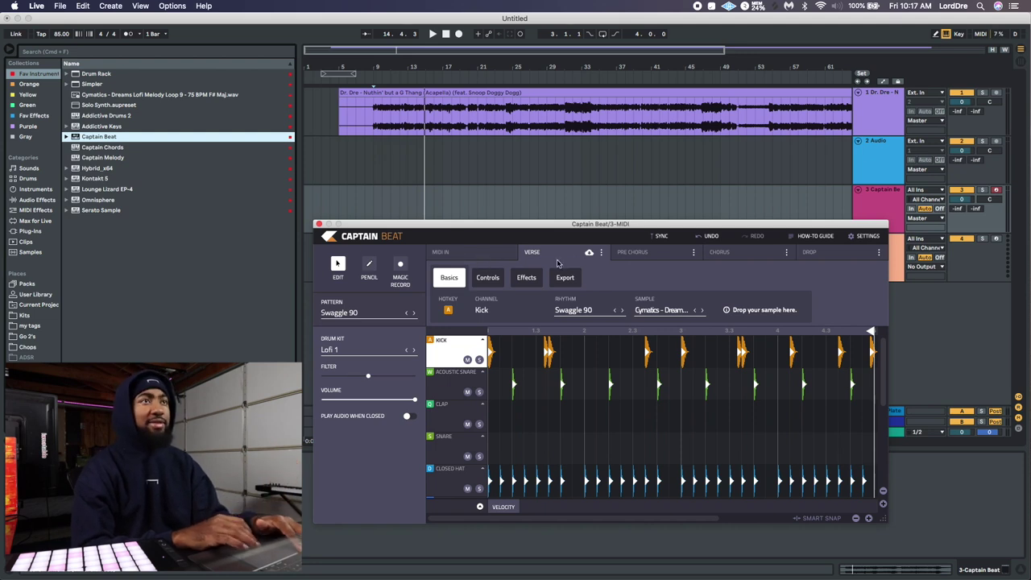
# - Export the Captain Beat verse's kick and acoustic snare to audio tracks at bar 9 and play them
pyautogui.moveTo(524, 256); pyautogui.dragTo(376, 197)
pyautogui.press('space')
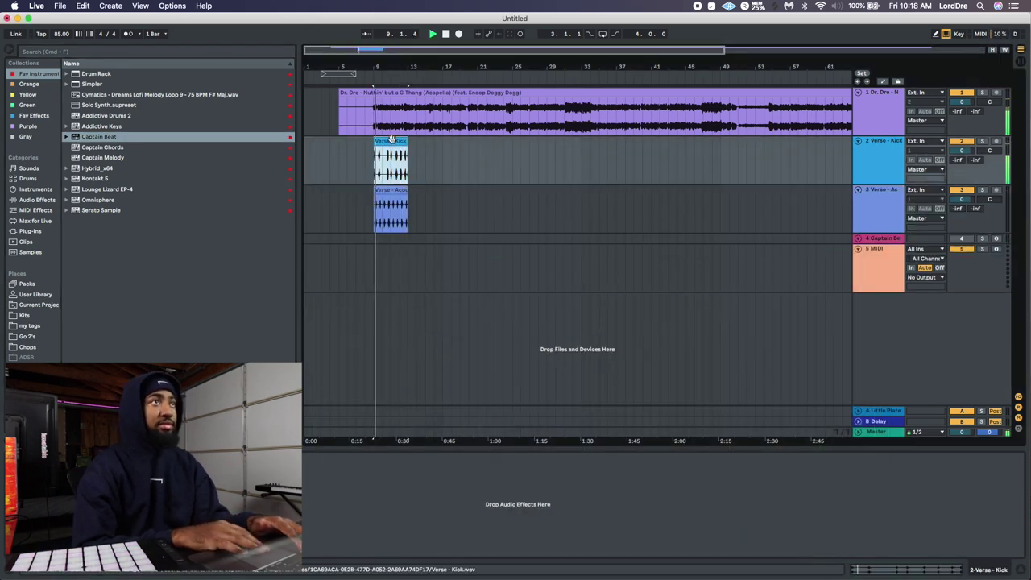
# - Place Cymatics - Dreams Hihat Loop 25 - 85 BPM on a new track at bar 9 and play it
pyautogui.press('z')
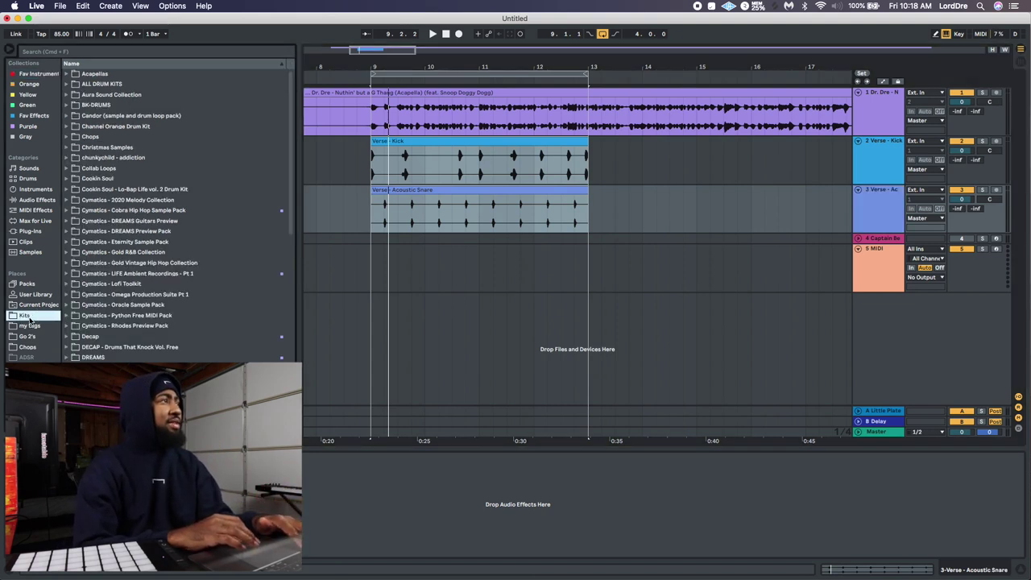
pyautogui.moveTo(161, 165); pyautogui.dragTo(379, 249)
pyautogui.press('space')
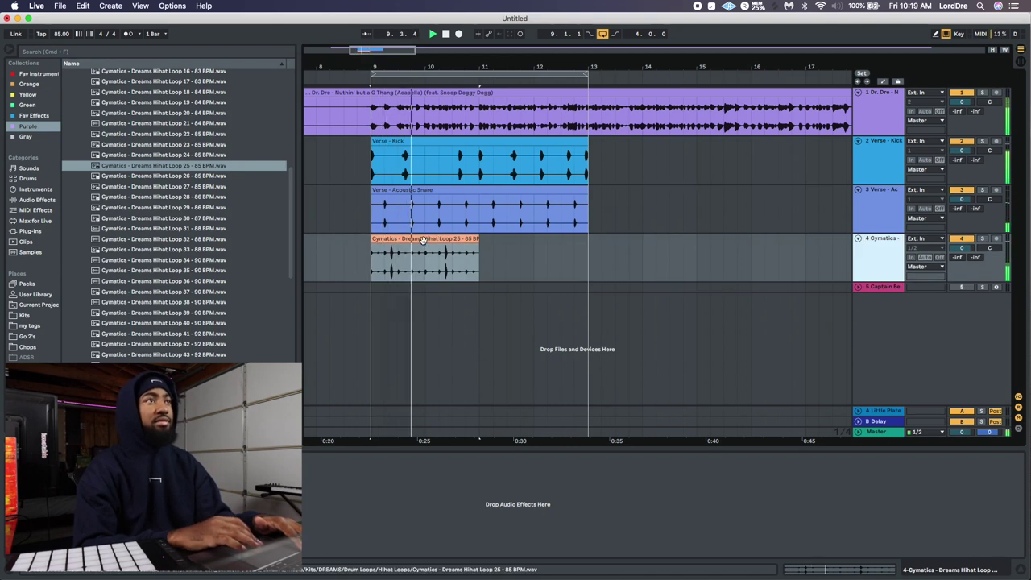
# - Repeat the one-beat hi-hat slice up to bar 11 and duplicate that two-bar section through to bar 13
pyautogui.press('super+d')
pyautogui.press('super+d')
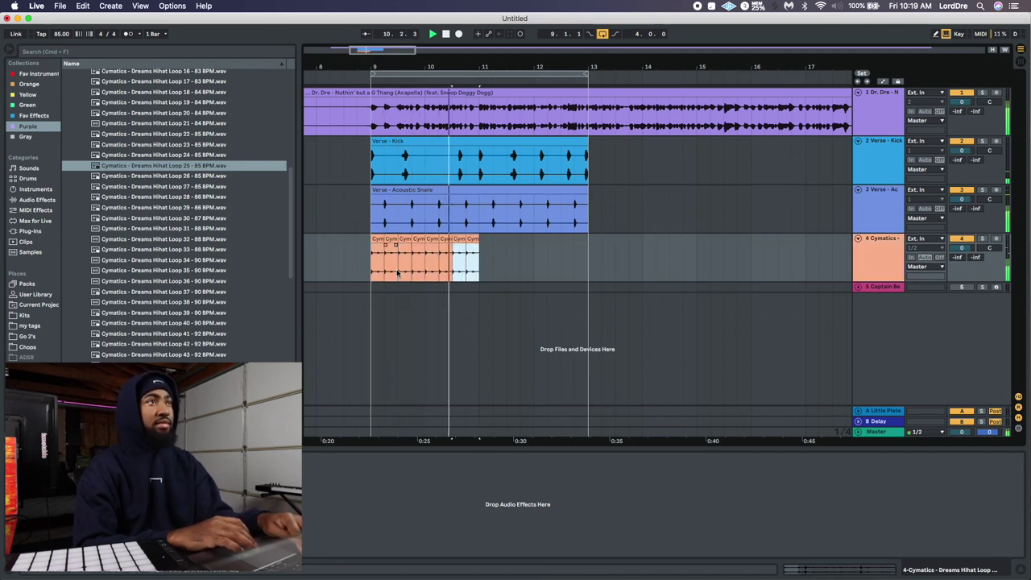
pyautogui.click(371, 269)
pyautogui.moveTo(371, 269); pyautogui.dragTo(477, 266)
pyautogui.press('super+d')
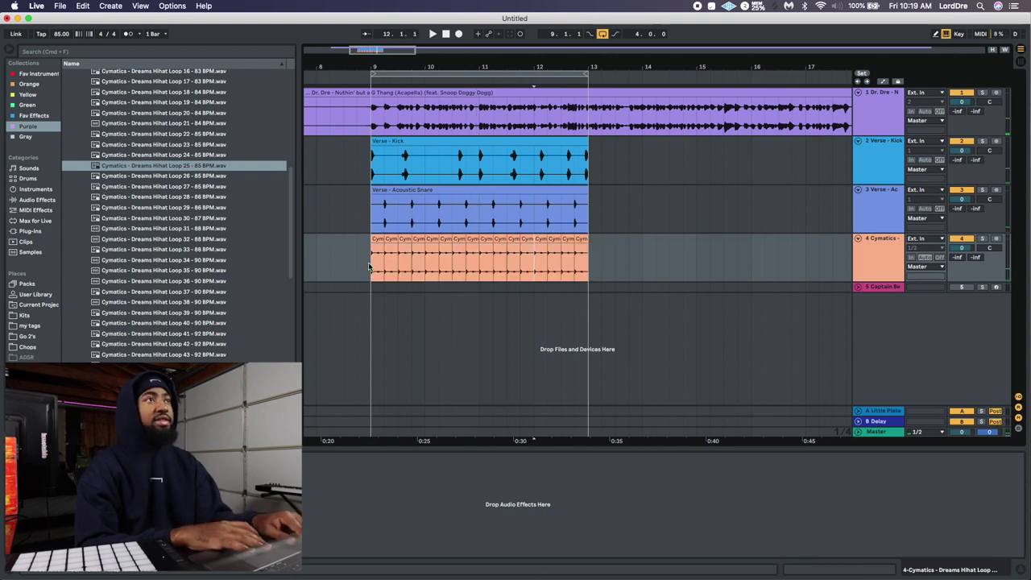
# - Insert an audio track and align Cymatics - Dreams Classic Open Hihat 4 with the kick hit in the second half of bar 9
pyautogui.press('super+t')
pyautogui.scroll(10, 78, 146)
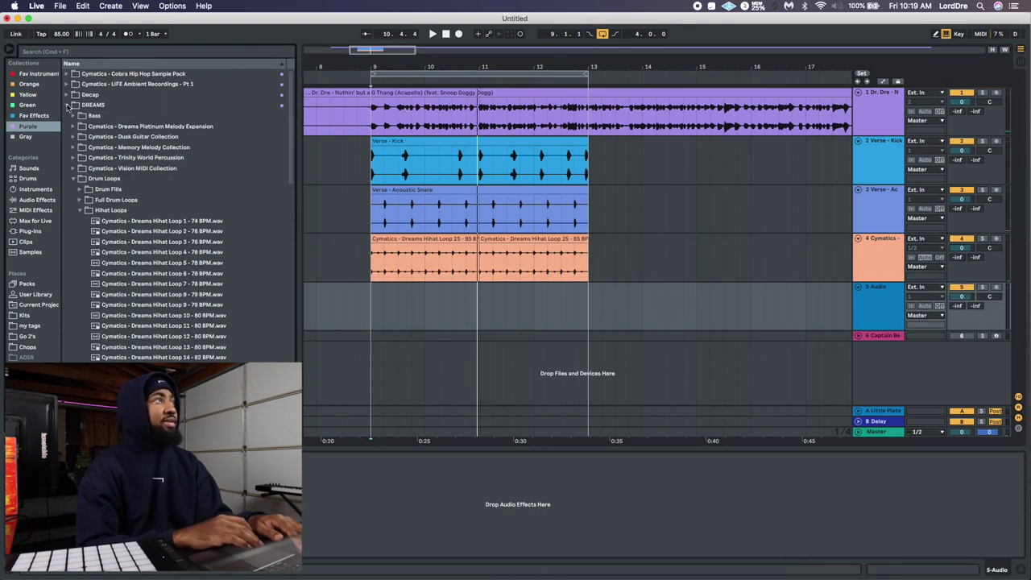
pyautogui.click(184, 158)
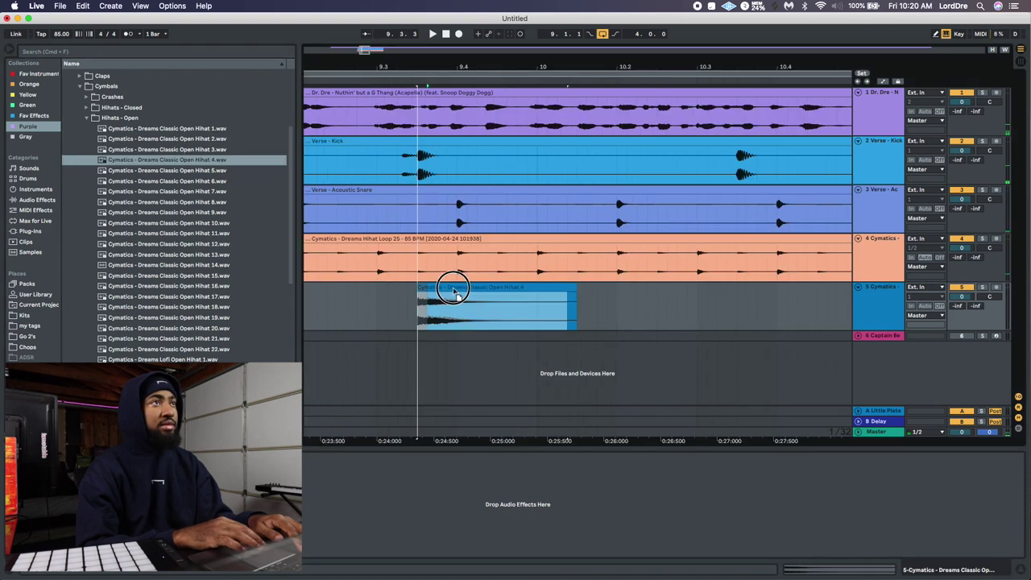
pyautogui.moveTo(463, 290); pyautogui.dragTo(454, 290)
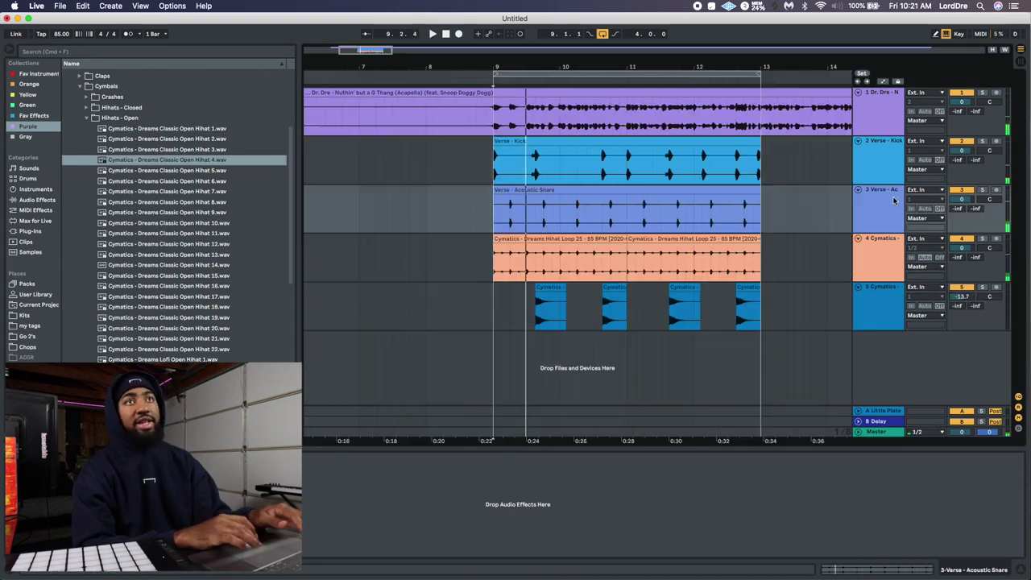
# - Insert an audio track below the acoustic snare and place SNARE SNAP 2 on the first snare hit
pyautogui.click(875, 206)
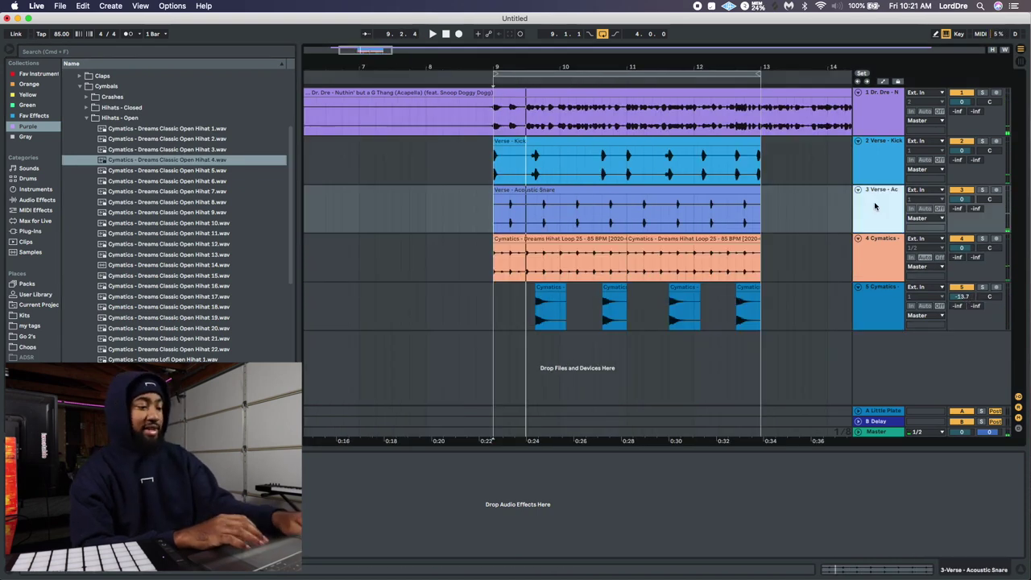
pyautogui.press('super+t')
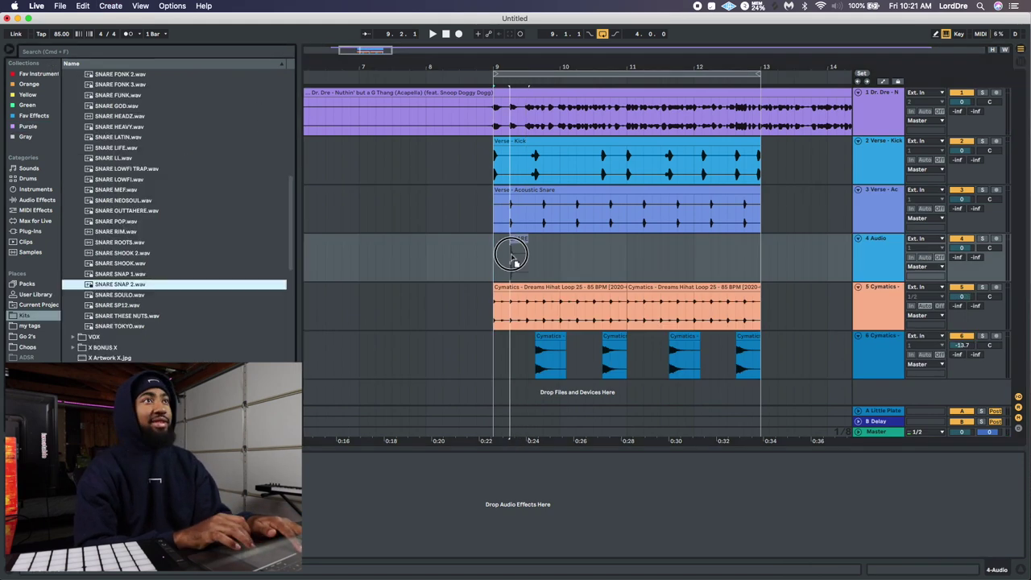
pyautogui.moveTo(517, 256); pyautogui.dragTo(499, 258)
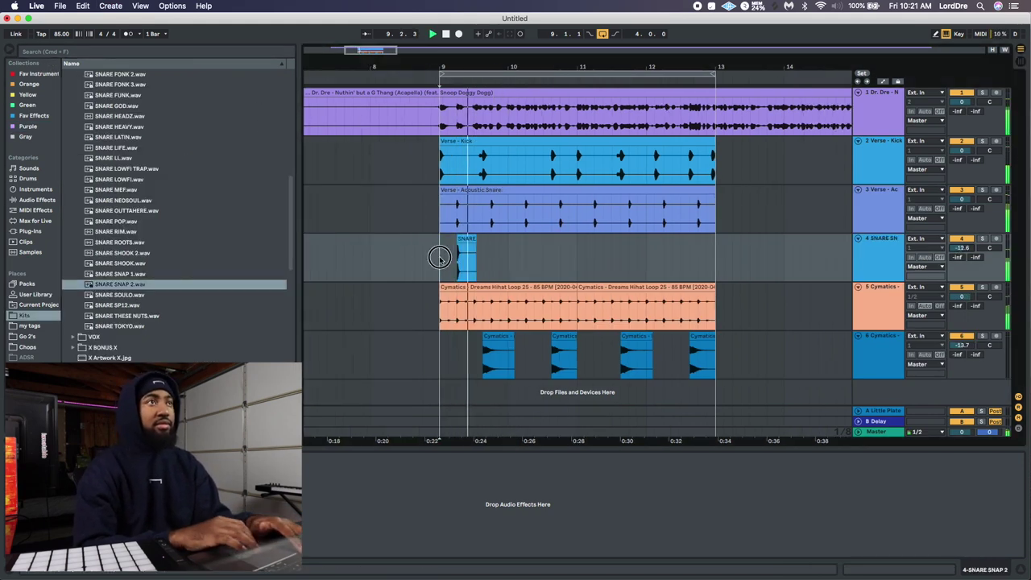
# - Duplicate the half-bar snare snap section repeatedly so it layers every acoustic snare hit up to bar 13
pyautogui.moveTo(440, 258); pyautogui.dragTo(483, 259)
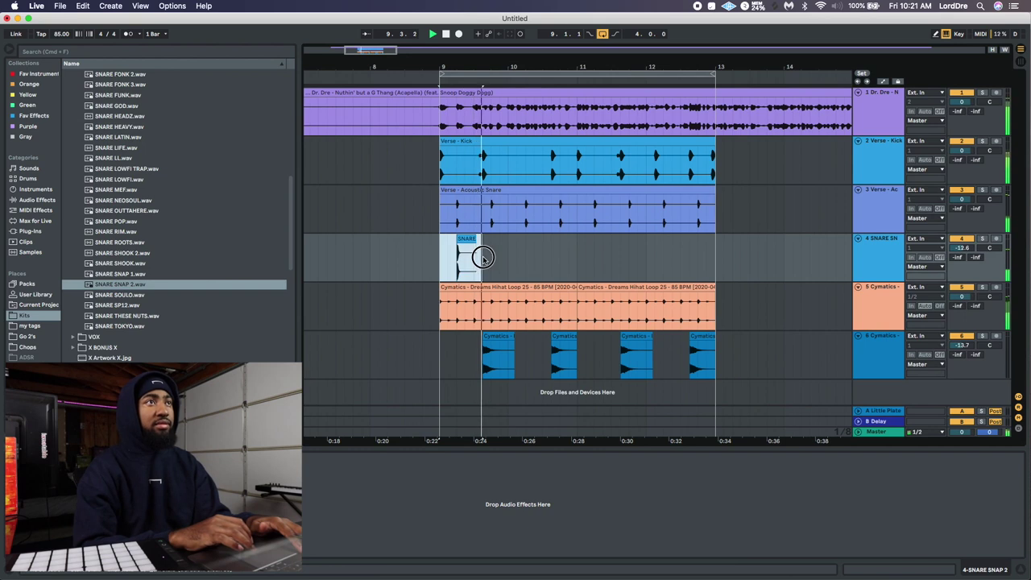
pyautogui.press('super+d')
pyautogui.press('super+d')
pyautogui.press('super+d')
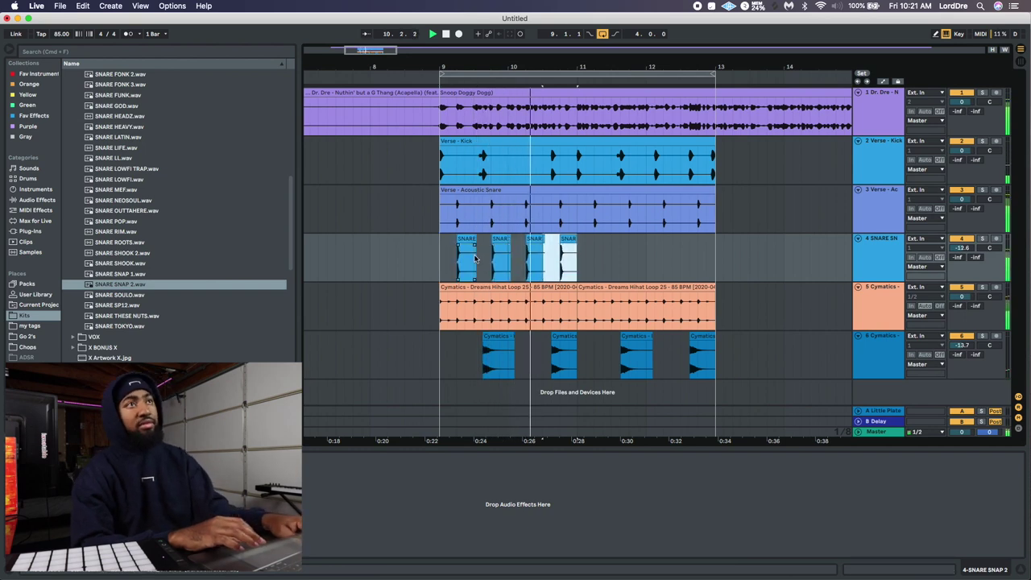
pyautogui.press('super+d')
pyautogui.press('super+d')
pyautogui.press('super+d')
pyautogui.press('super+d')
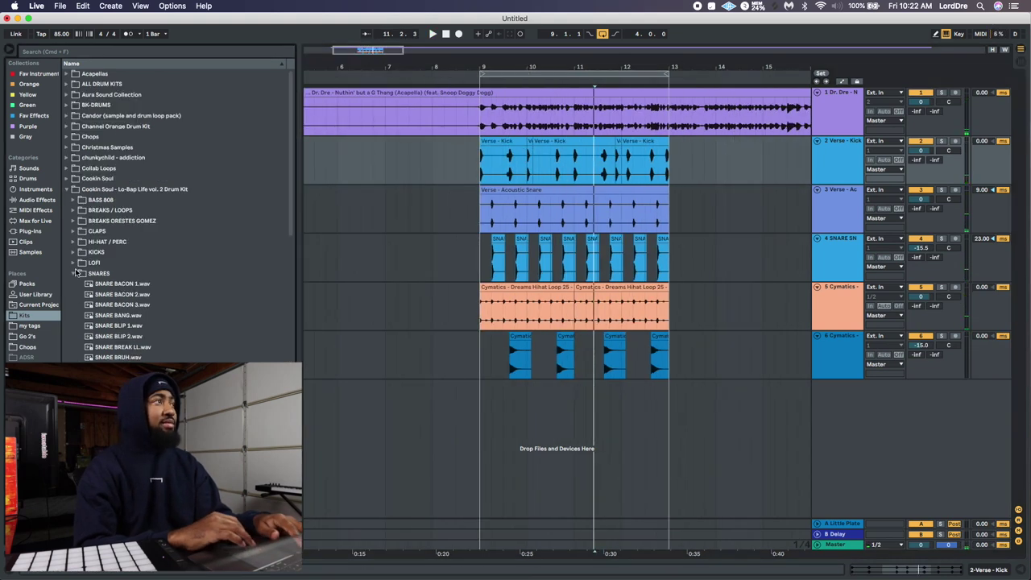
# - Place the LIGHTFOOT experimental percussion loop at bar 9 on a new audio track and group the drum tracks as Drums
pyautogui.click(75, 274)
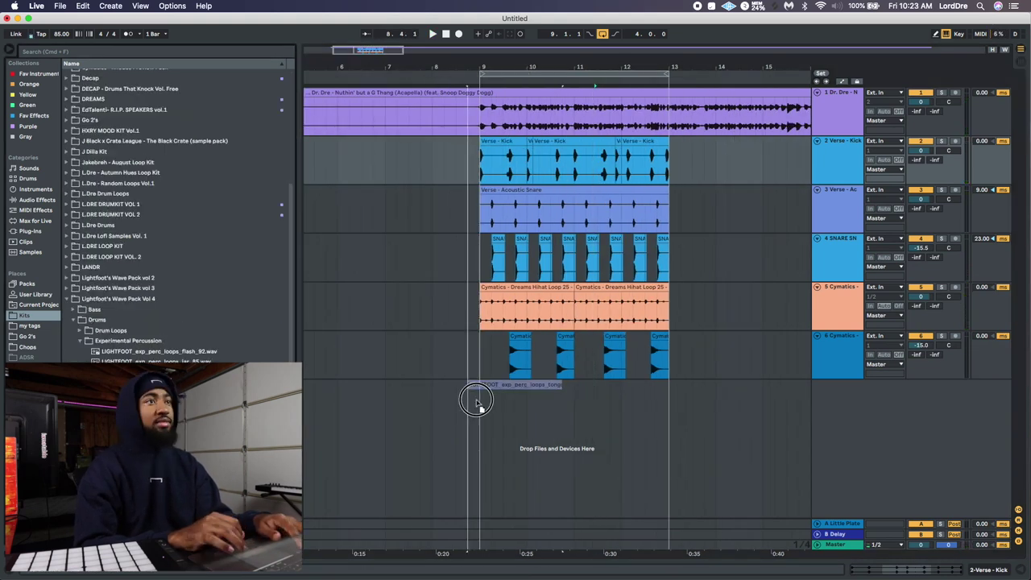
pyautogui.moveTo(472, 405); pyautogui.dragTo(484, 403)
pyautogui.press('space')
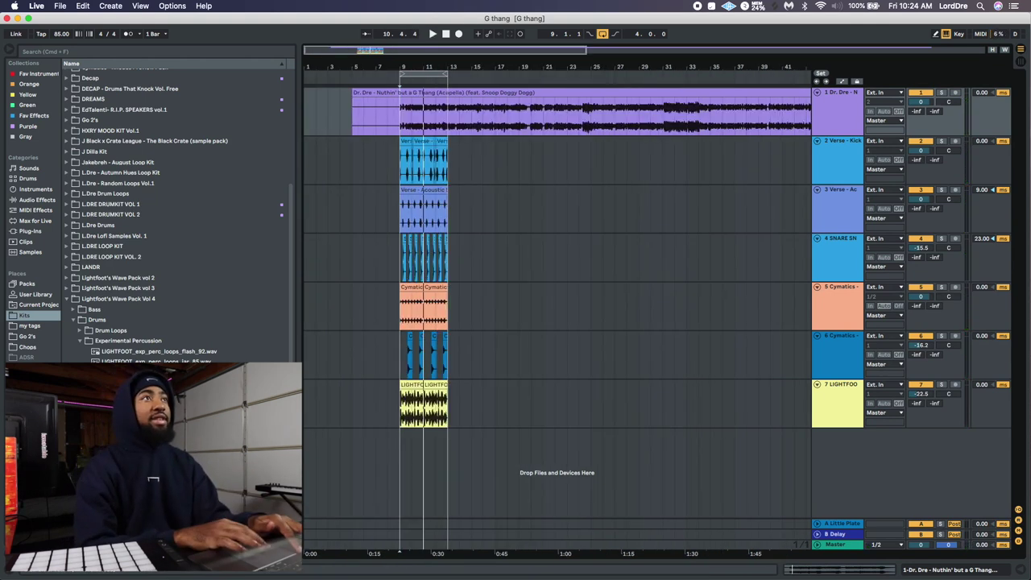
pyautogui.click(415, 153)
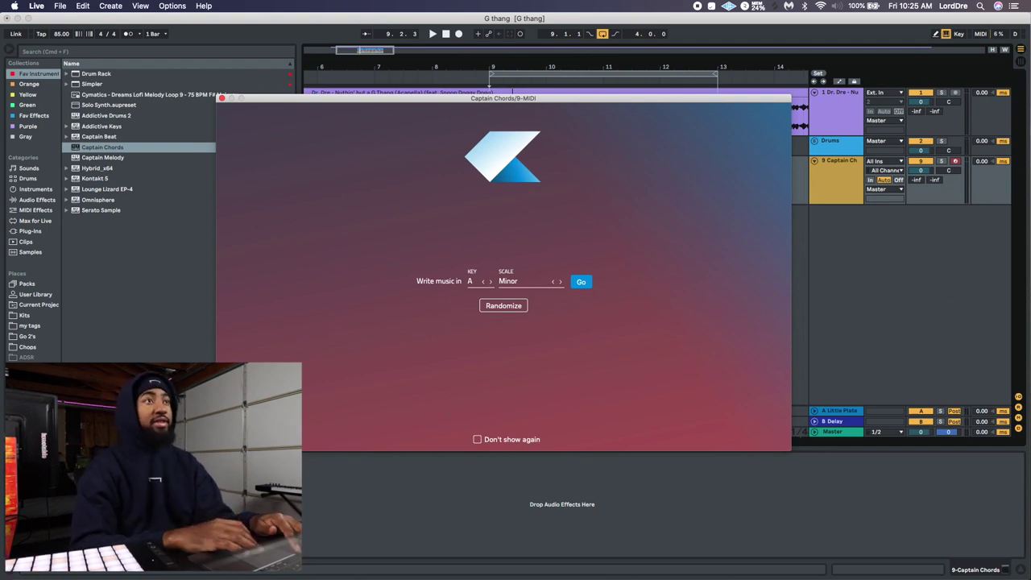
# - Set Captain Chords to write in B Minor and open its chord editor, moved clear of the vocal track
pyautogui.click(474, 281)
pyautogui.click(475, 297)
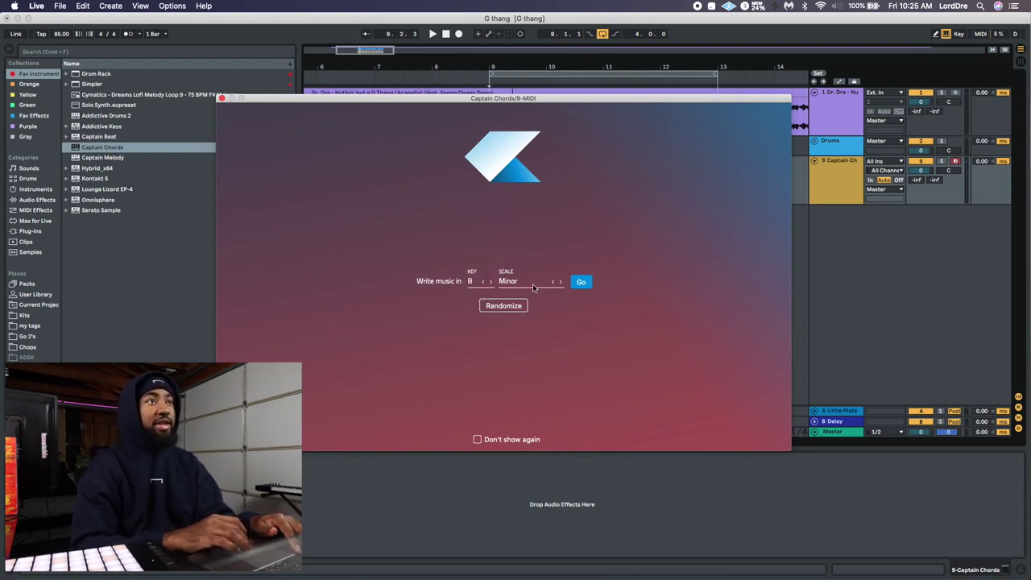
pyautogui.click(580, 283)
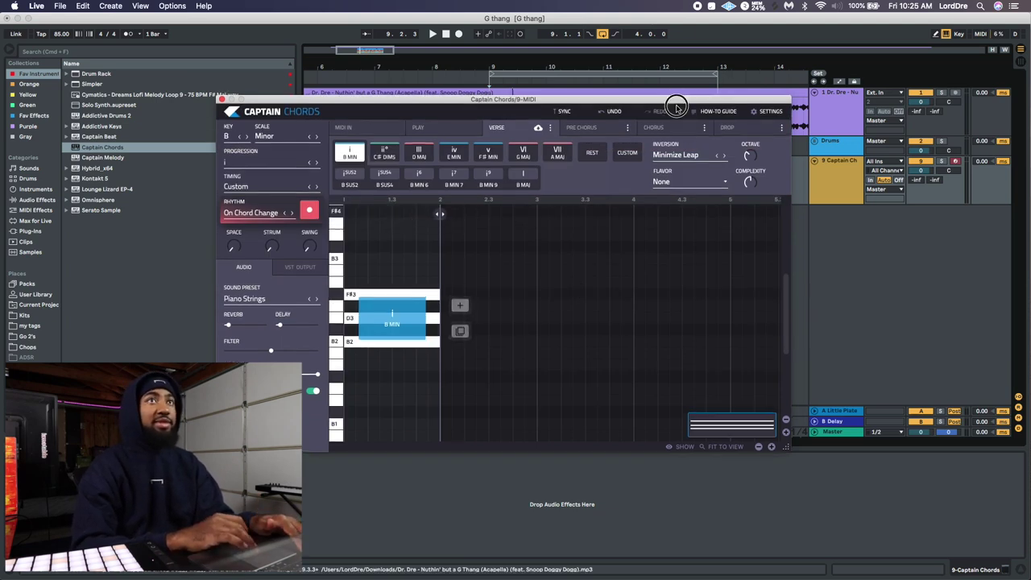
pyautogui.moveTo(672, 98); pyautogui.dragTo(659, 227)
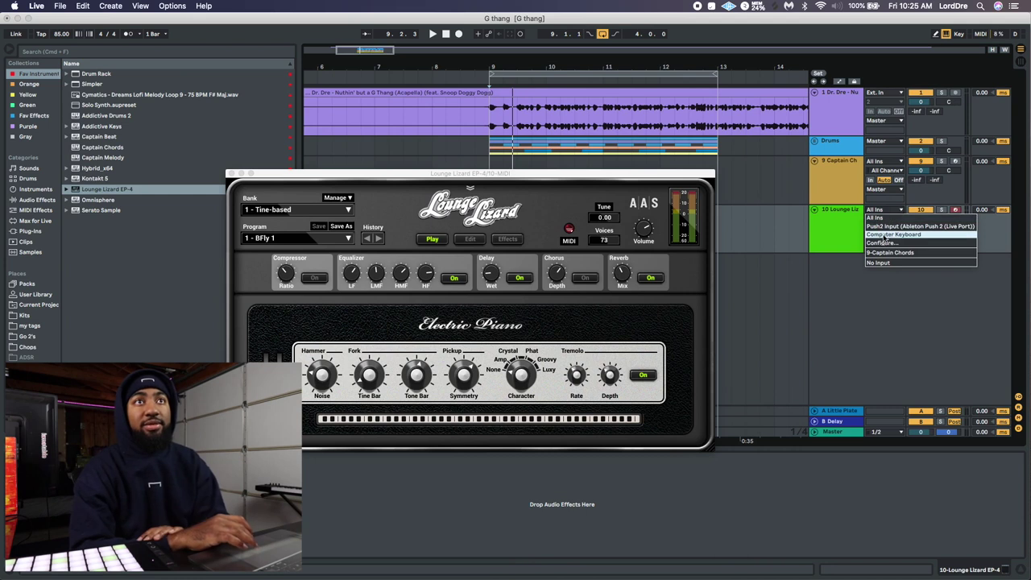
# - Route Captain Chords' MIDI into the armed Lounge Lizard EP-4 track and raise the chord strum amount
pyautogui.click(888, 253)
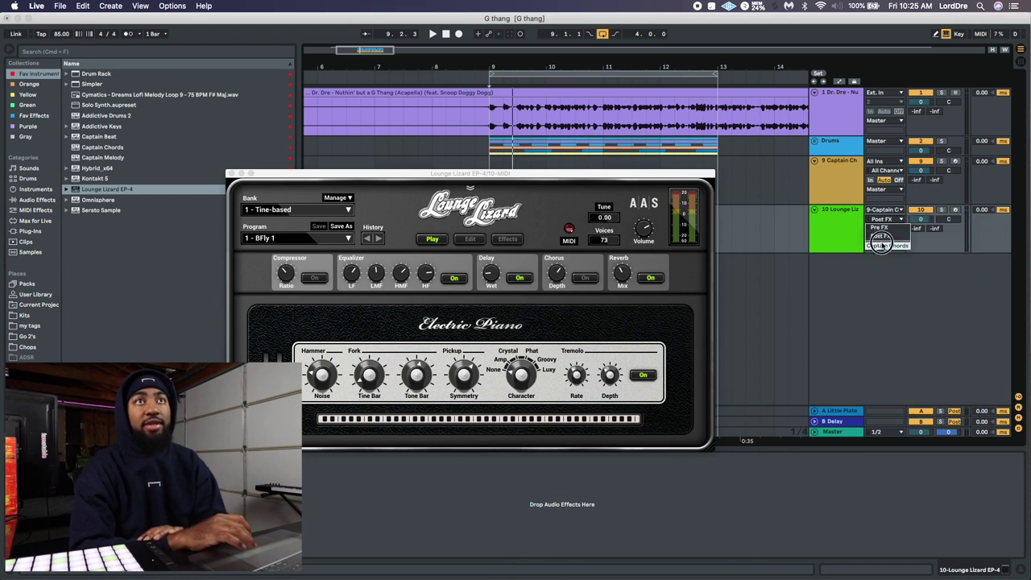
pyautogui.click(956, 210)
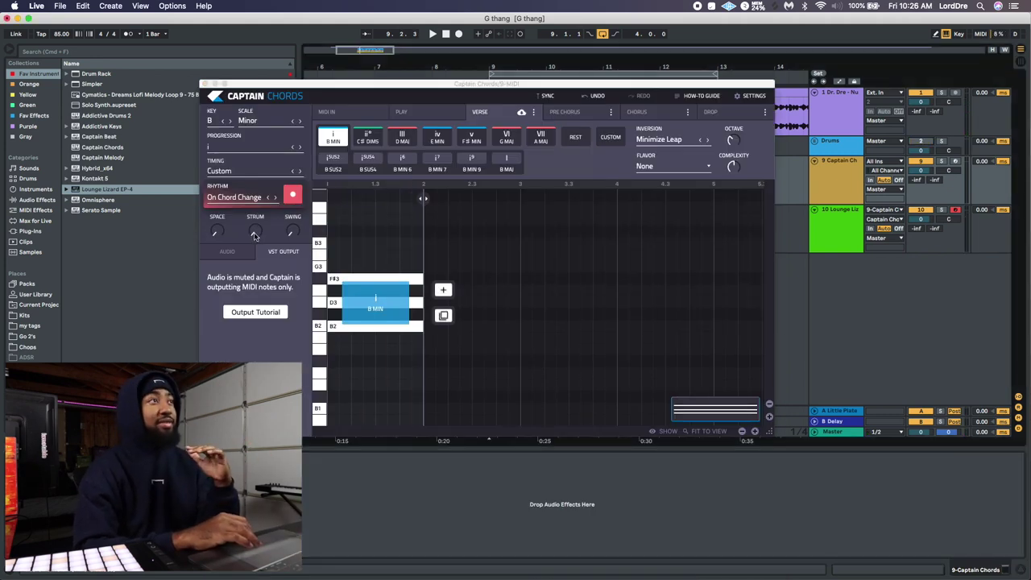
pyautogui.click(254, 234)
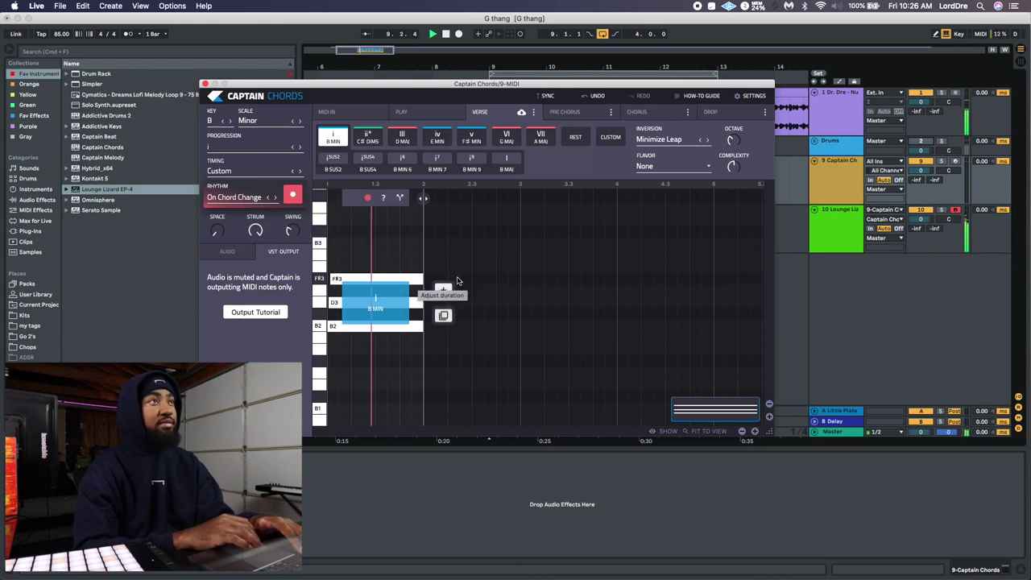
# - Give the first chord a 9th flavor and add a second chord that starts slightly before bar 2
pyautogui.click(673, 166)
pyautogui.click(655, 201)
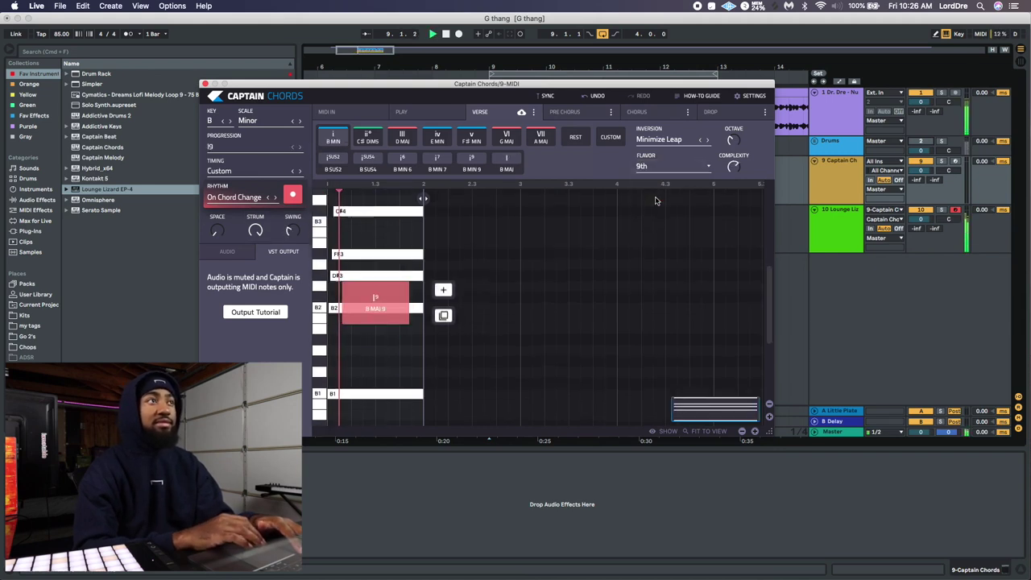
pyautogui.click(442, 292)
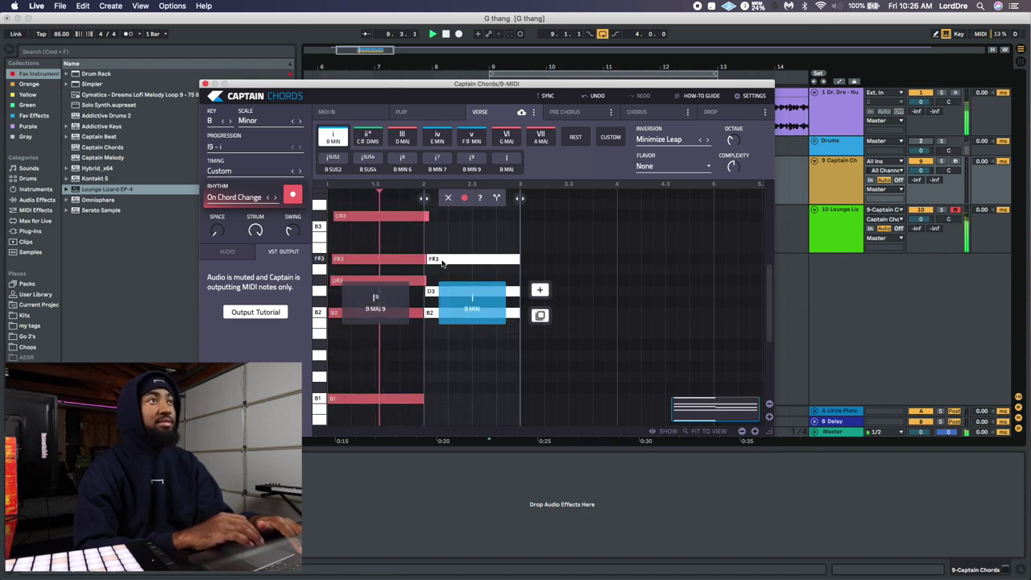
pyautogui.moveTo(420, 198); pyautogui.dragTo(407, 196)
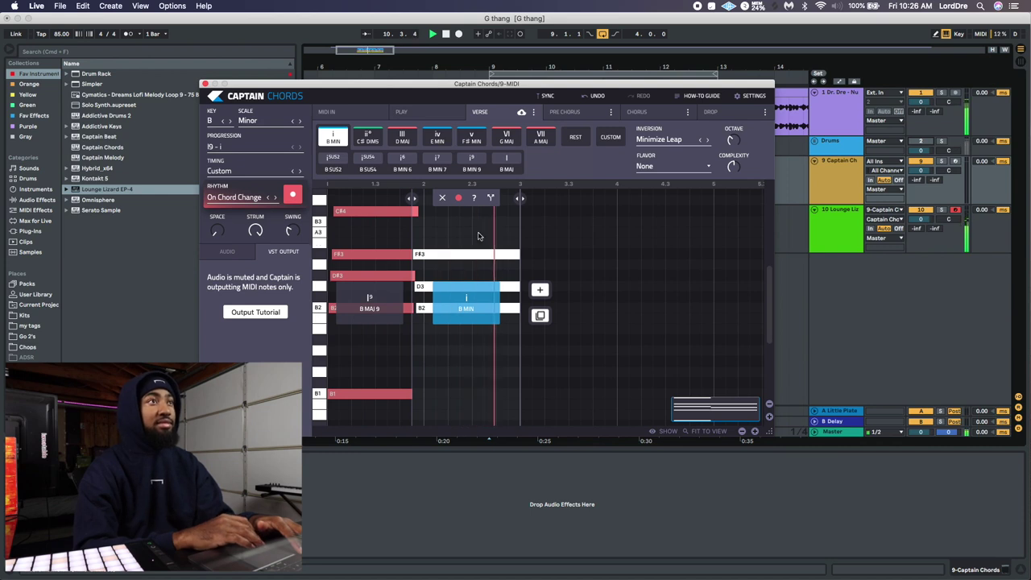
# - Build a four-chord progression of G MAJ 7, D MAJ, G MAJ 7 and F# MIN, starting the last chord slightly before bar 4
pyautogui.click(508, 160)
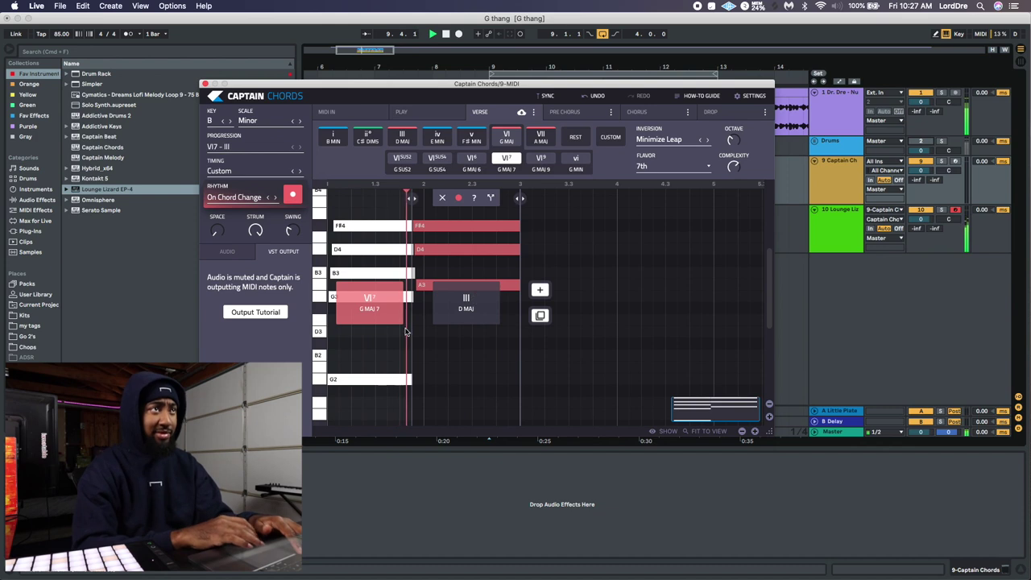
pyautogui.click(402, 138)
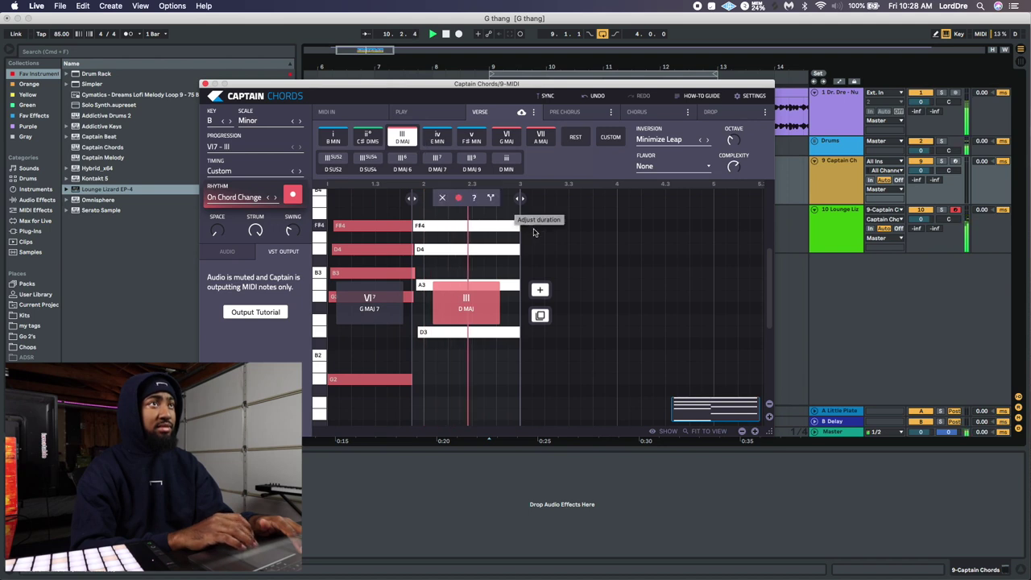
pyautogui.click(505, 314)
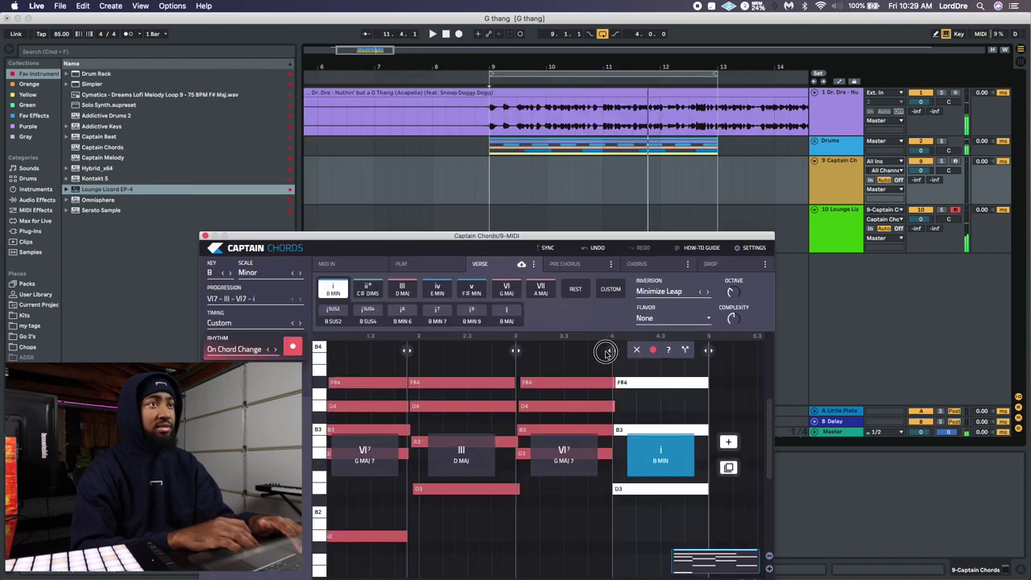
pyautogui.moveTo(609, 350); pyautogui.dragTo(597, 354)
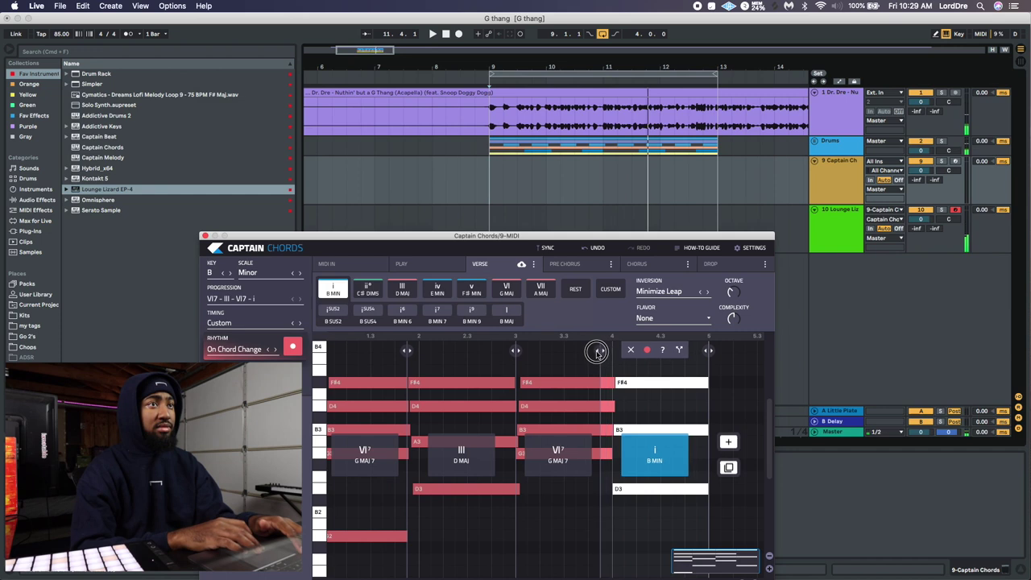
pyautogui.click(473, 292)
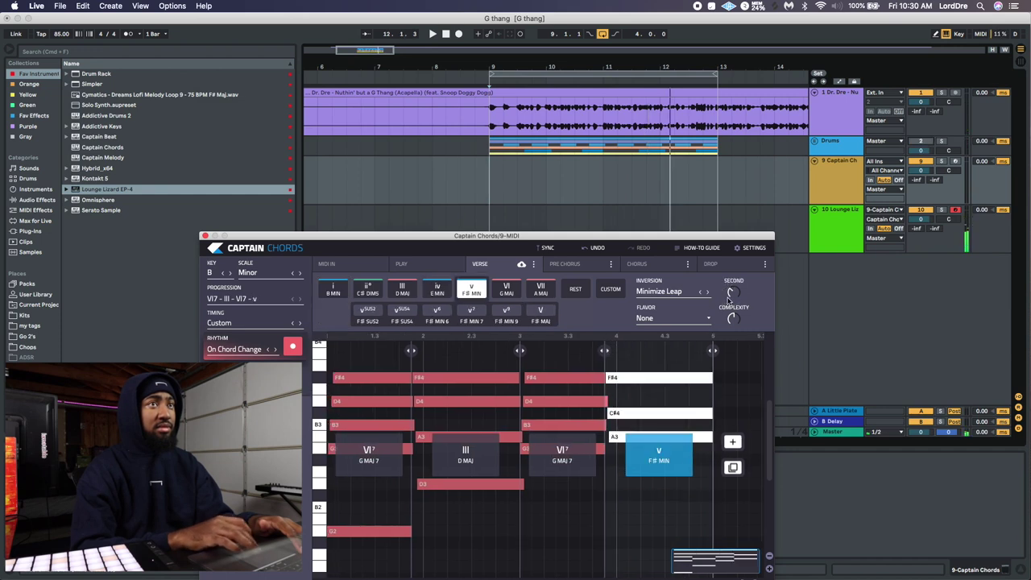
# - Lower the chords by an octave with the Default Triad inversion and turn the D MAJ and F# MIN chords into 7ths
pyautogui.moveTo(731, 299); pyautogui.dragTo(731, 311)
pyautogui.press('space')
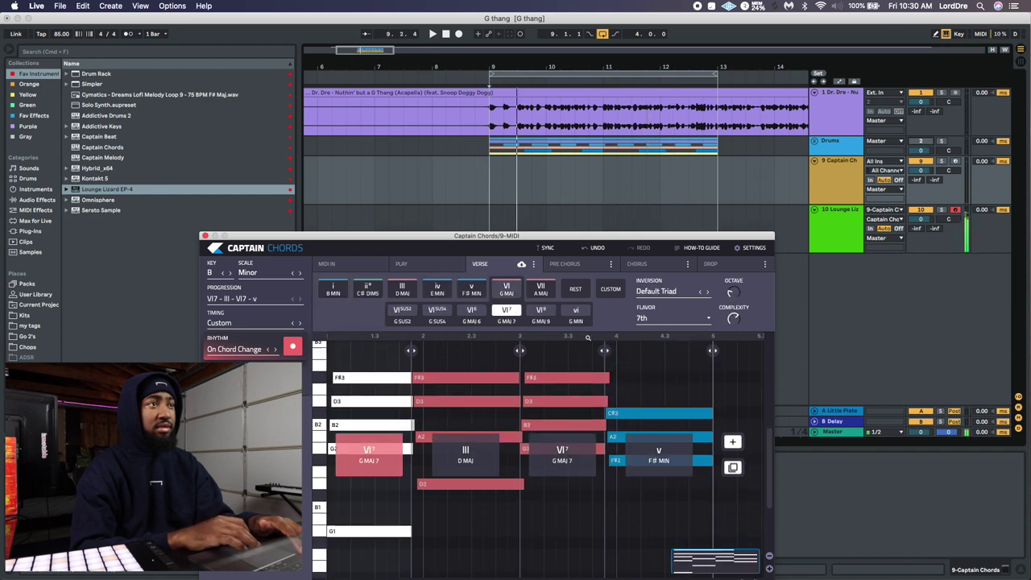
pyautogui.moveTo(729, 310); pyautogui.dragTo(730, 314)
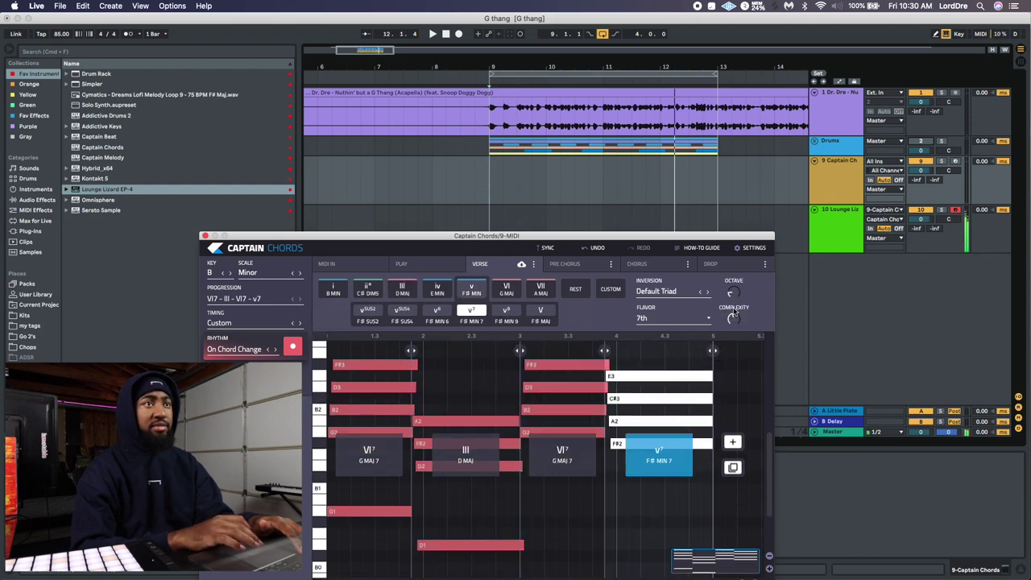
pyautogui.press('space')
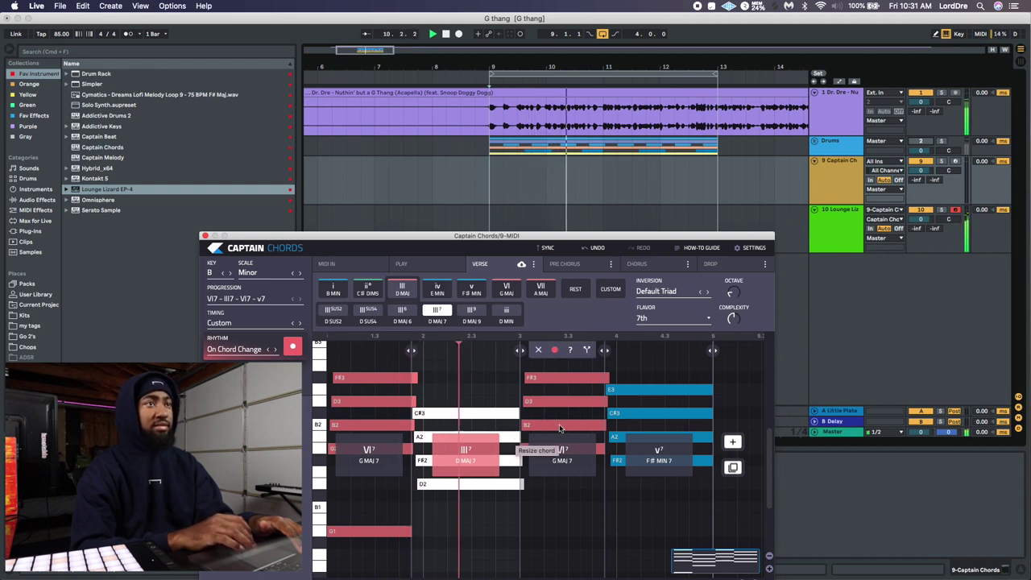
pyautogui.press('space')
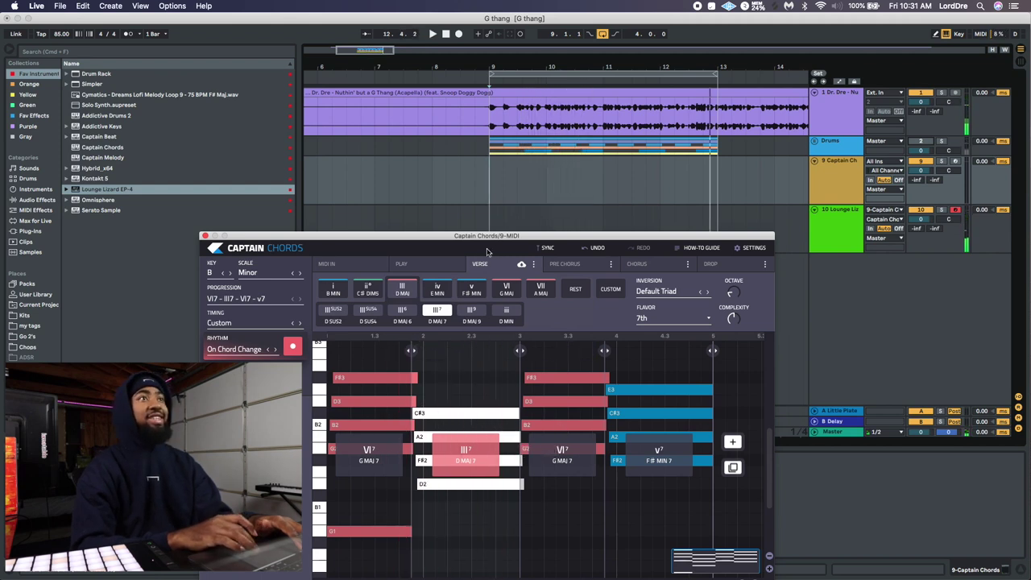
# - Place the Captain Chords progression as a MIDI clip at bar 9 on the Lounge Lizard EP-4 track and play it
pyautogui.moveTo(721, 559); pyautogui.dragTo(498, 226)
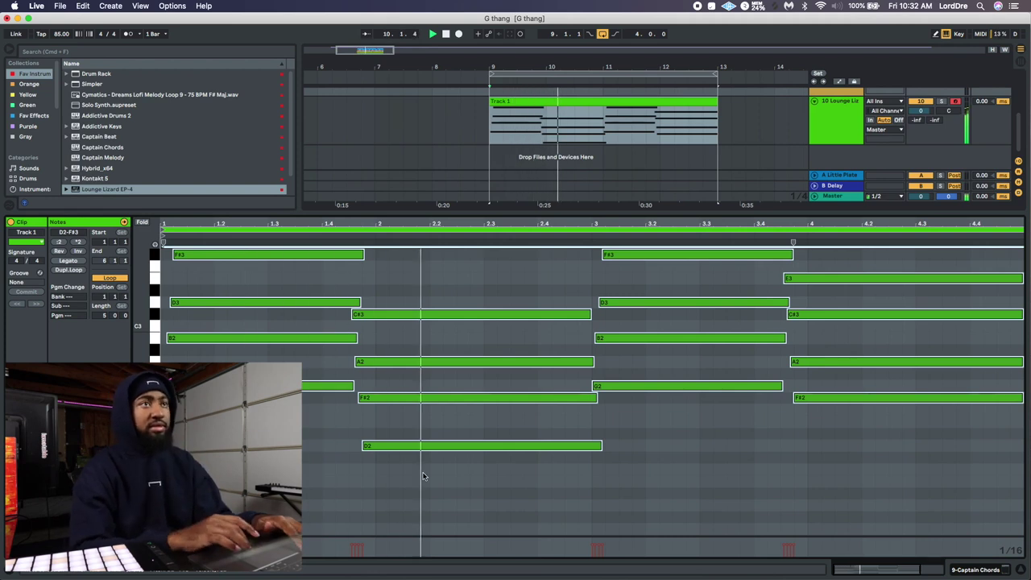
pyautogui.scroll(2, 496, 474)
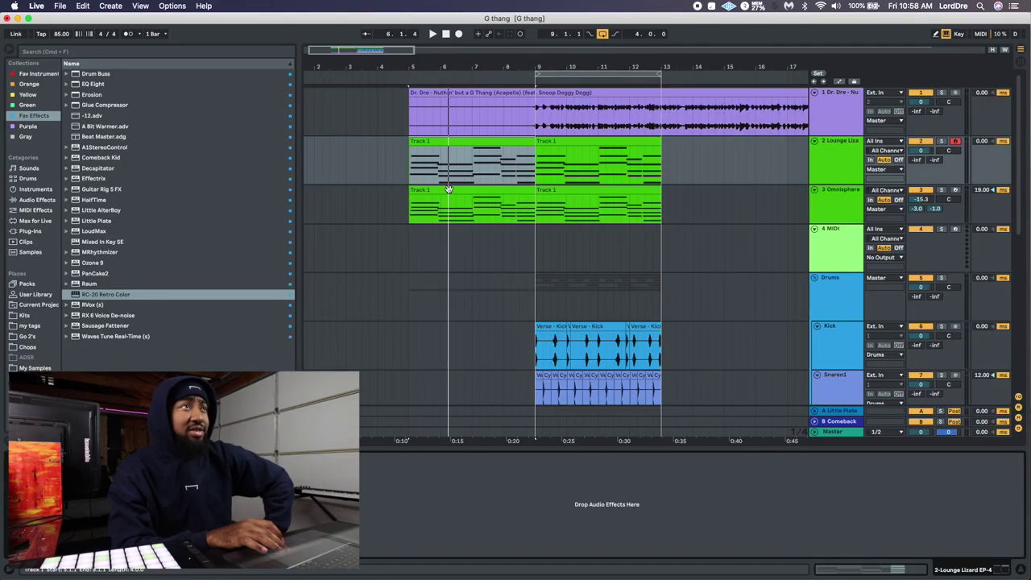
# - Open the Omnisphere chord clip and listen to it soloed together with the Lounge Lizard chords
pyautogui.click(448, 190)
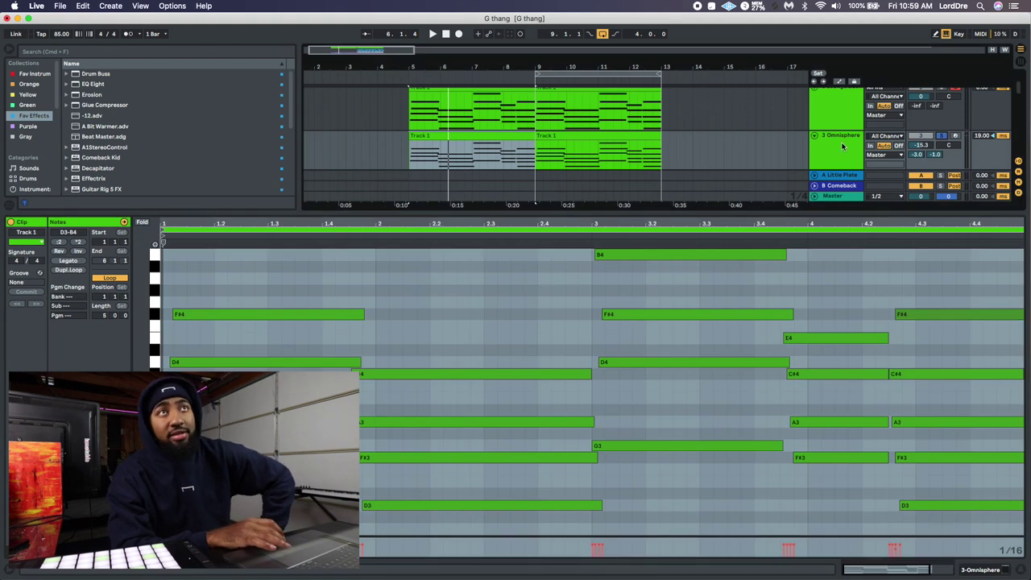
pyautogui.scroll(-1, 852, 155)
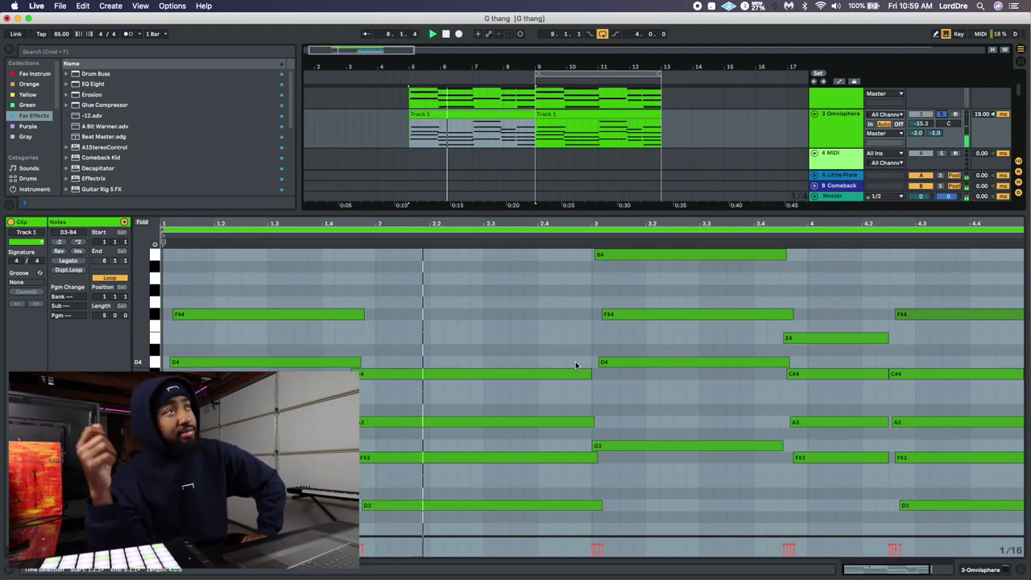
pyautogui.scroll(2, 944, 112)
pyautogui.press('space')
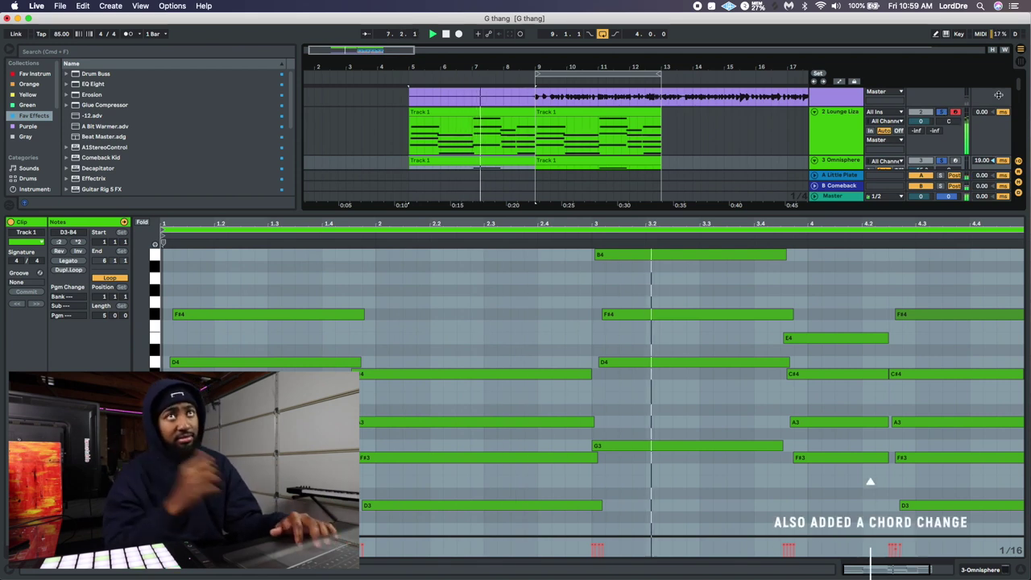
pyautogui.scroll(-3, 886, 121)
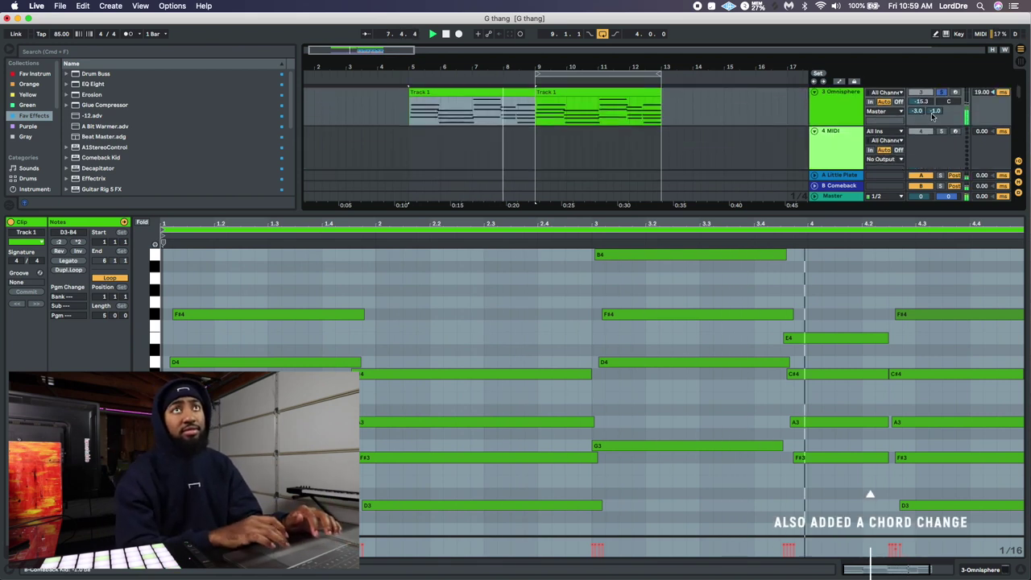
pyautogui.scroll(1, 940, 105)
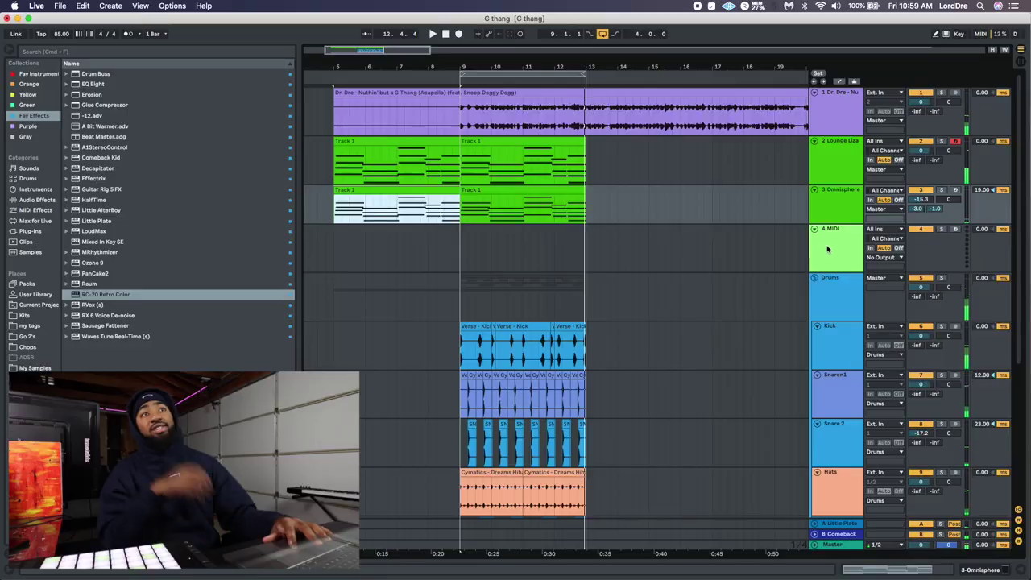
# - Raise the B1 bass note at 1.3.3 in the Hybrid clip to E2, play it back and select the matching B1 in bar 2
pyautogui.click(828, 249)
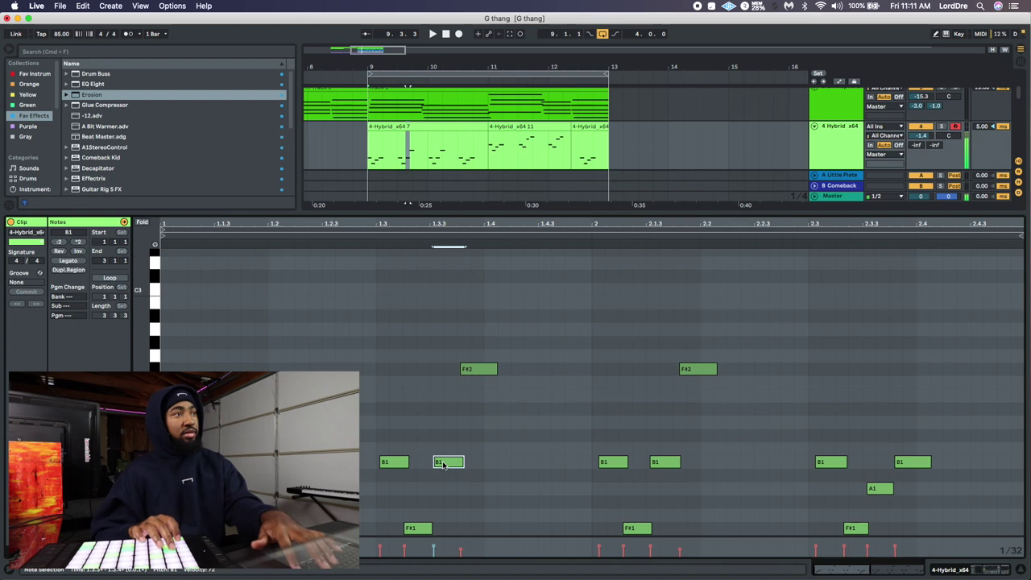
pyautogui.press('Up')
pyautogui.press('Up')
pyautogui.press('Up')
pyautogui.press('Up')
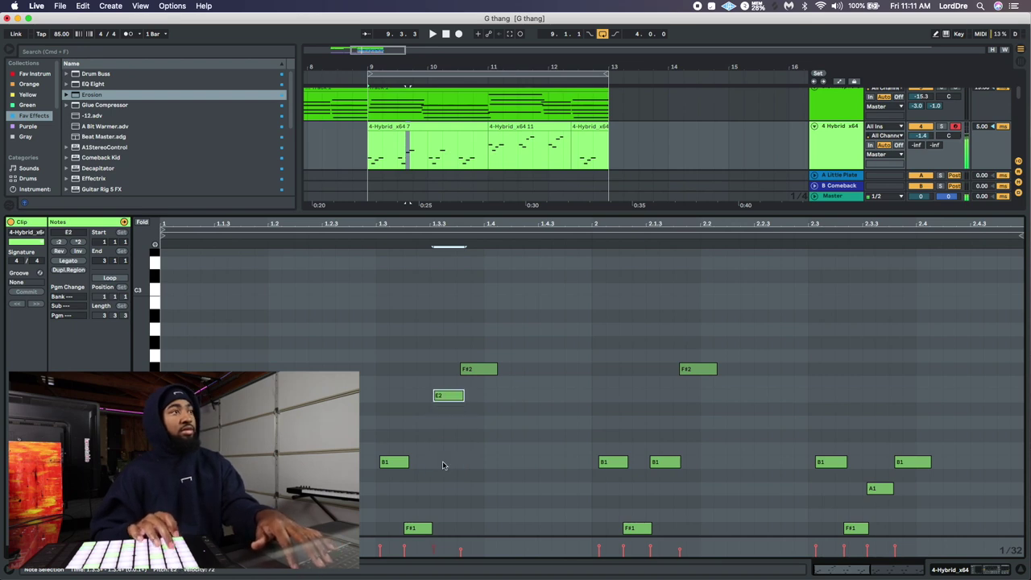
pyautogui.press('space')
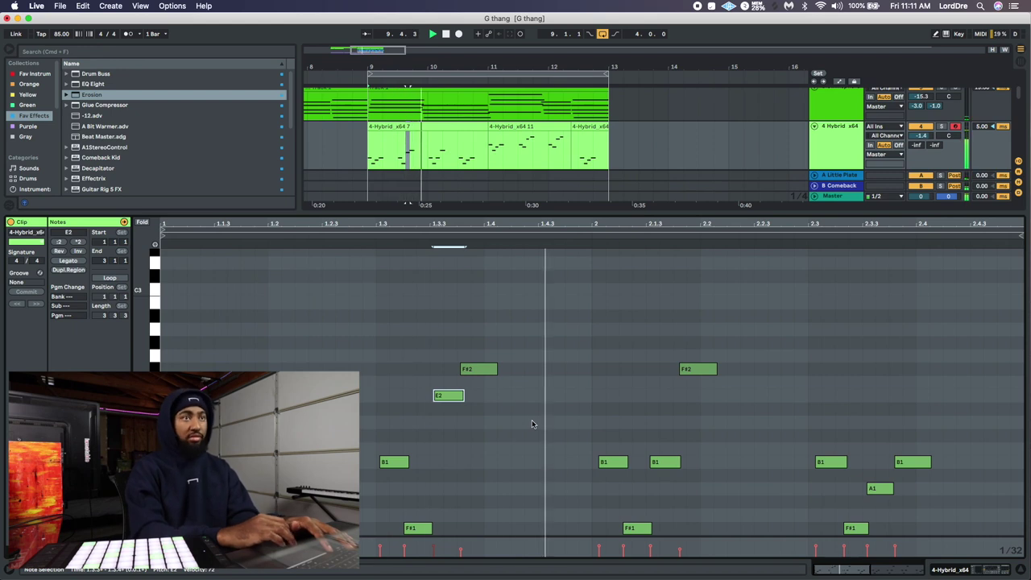
pyautogui.click(660, 464)
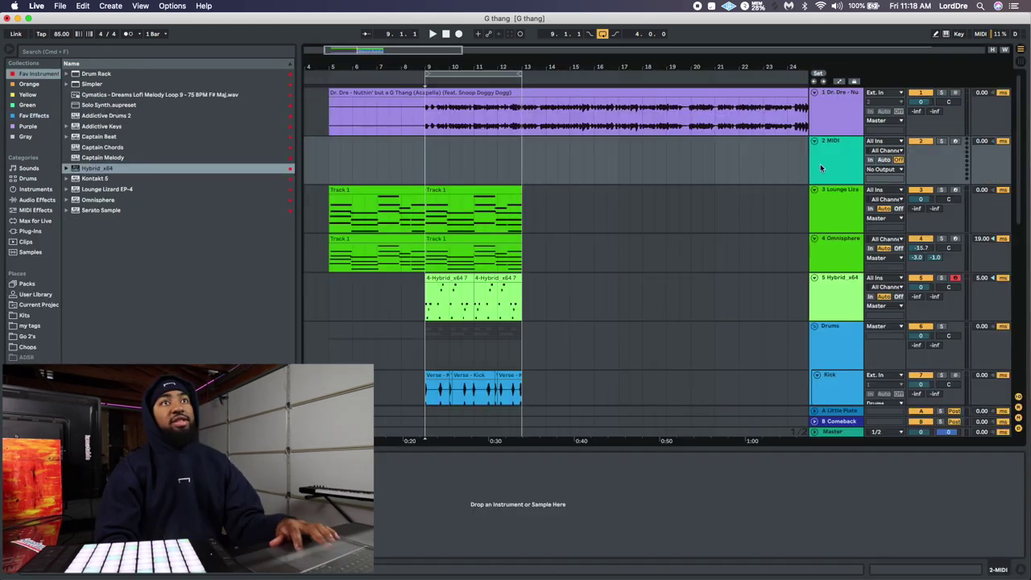
# - Select the MIDI track below the acapella, then play the arrangement from bar 5 and review the melody, chord, bass and drum tracks
pyautogui.click(838, 152)
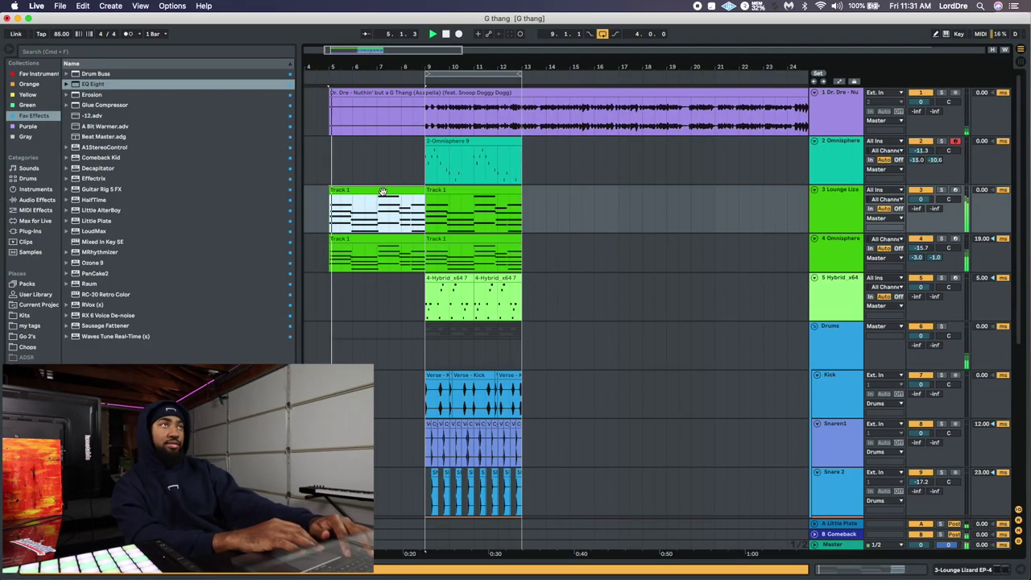
pyautogui.hscroll(-2, 383, 191)
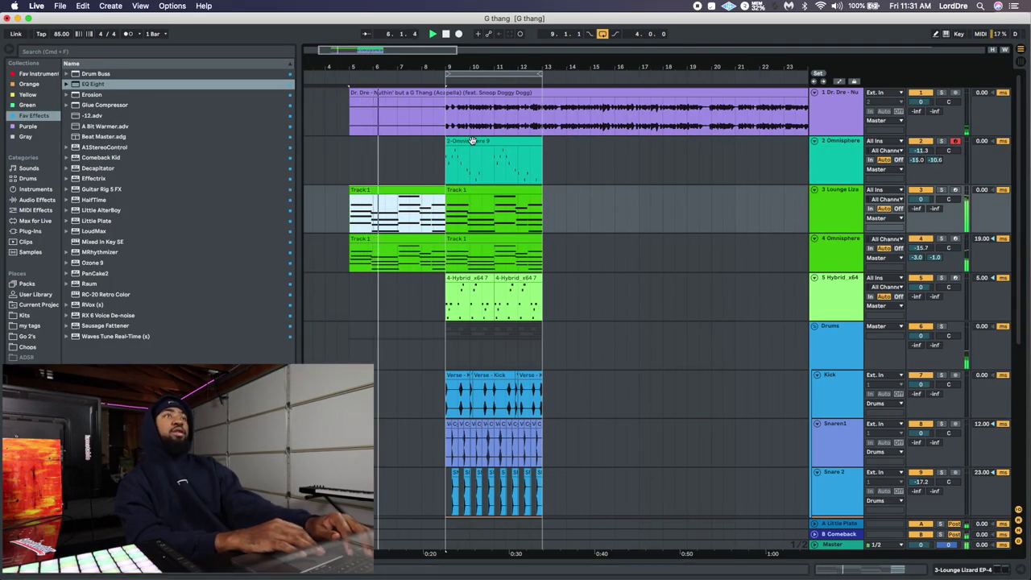
pyautogui.scroll(-5, 504, 242)
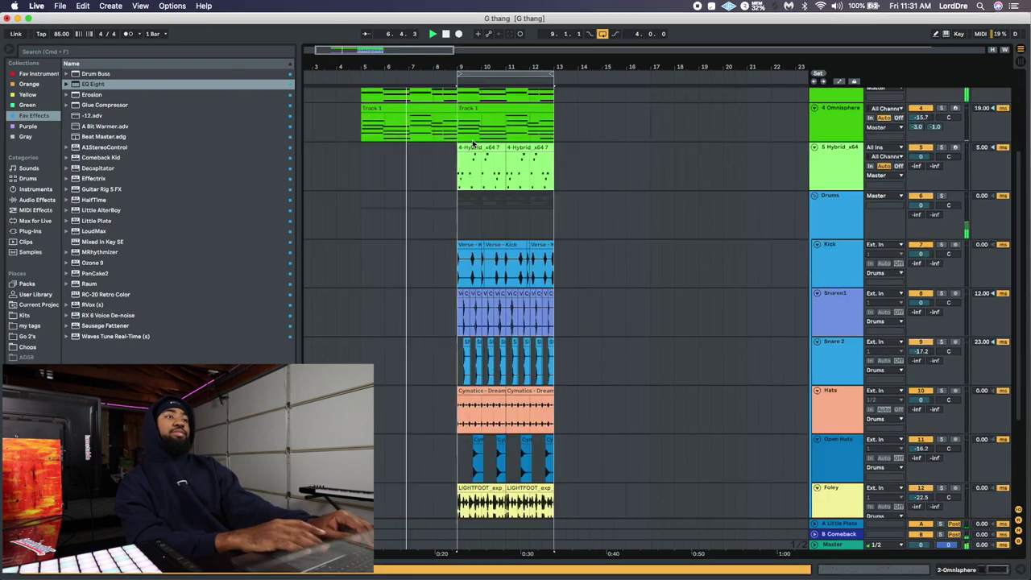
# - Duplicate the four-bar section at bars 9 to 12 across the melody, chord, bass and drum tracks twice in succession
pyautogui.keyDown('shift'); pyautogui.click(546, 403); pyautogui.keyUp('shift')
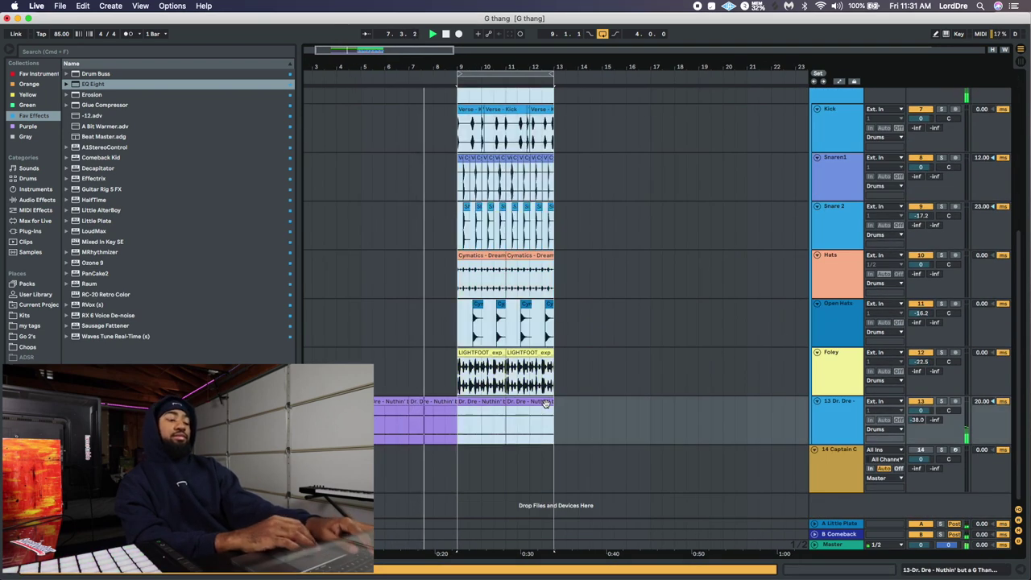
pyautogui.press('super+d')
pyautogui.scroll(5, 556, 322)
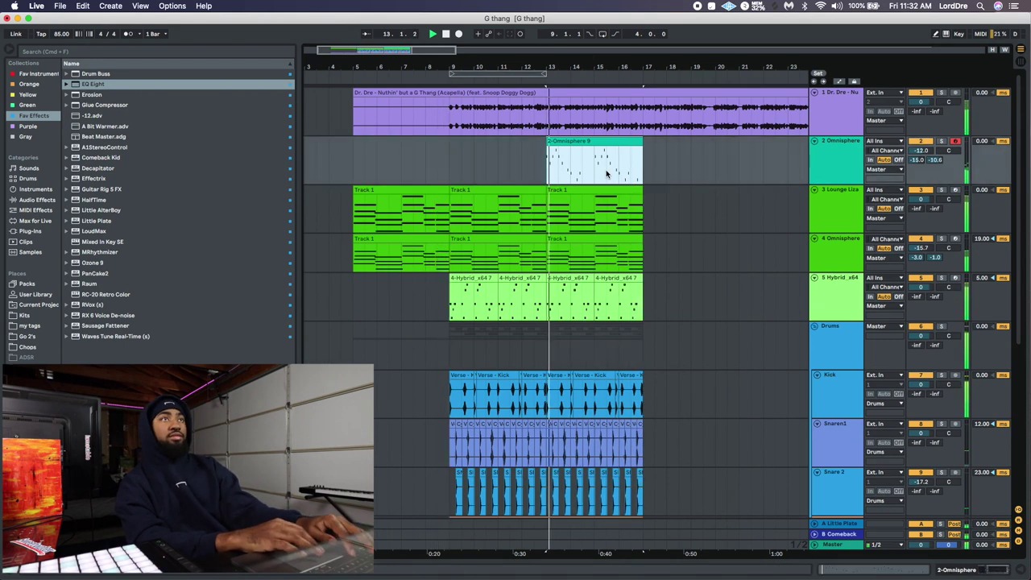
pyautogui.scroll(-5, 598, 297)
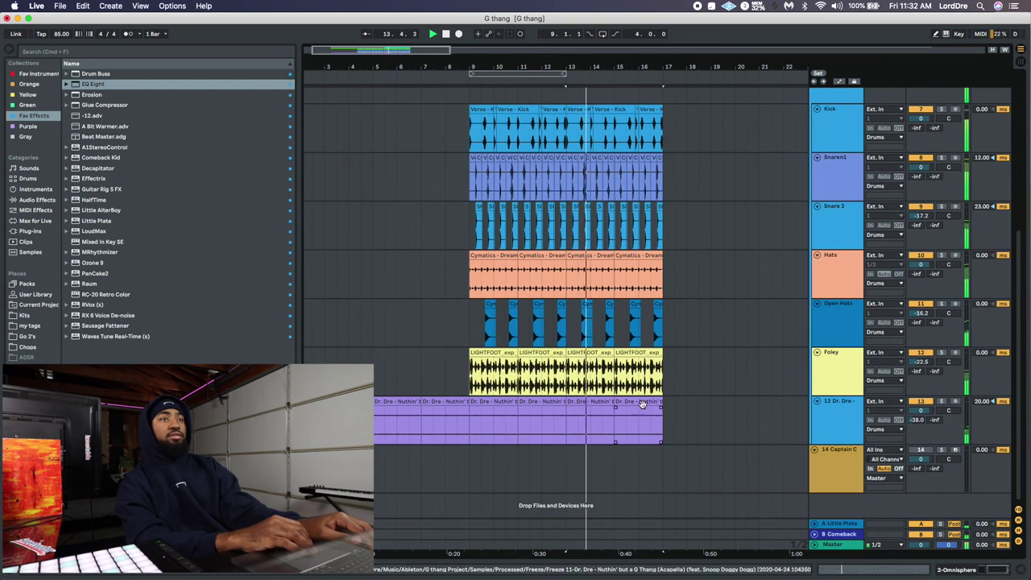
pyautogui.keyDown('shift'); pyautogui.click(642, 402); pyautogui.keyUp('shift')
pyautogui.press('super+d')
pyautogui.scroll(6, 844, 157)
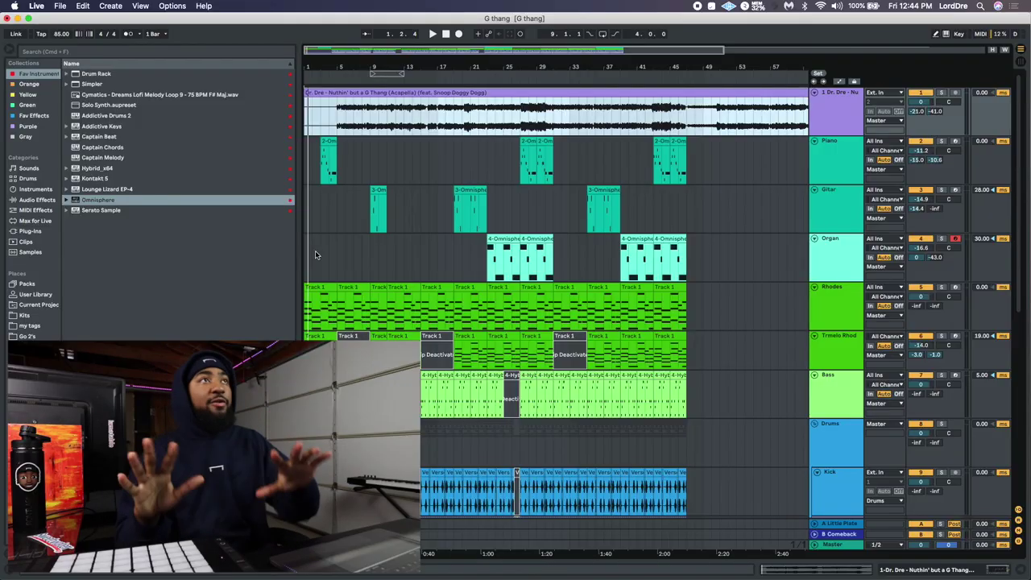
# - Review the full arrangement against the acapella and set the insert marker at bar 47, where the instrumental clips end
pyautogui.scroll(-3, 353, 259)
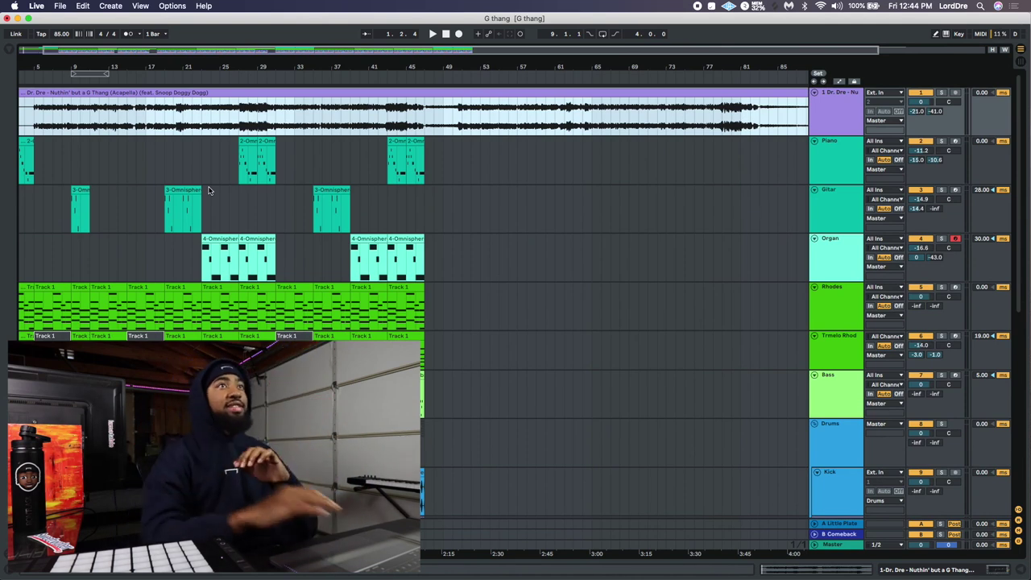
pyautogui.hscroll(-3, 207, 190)
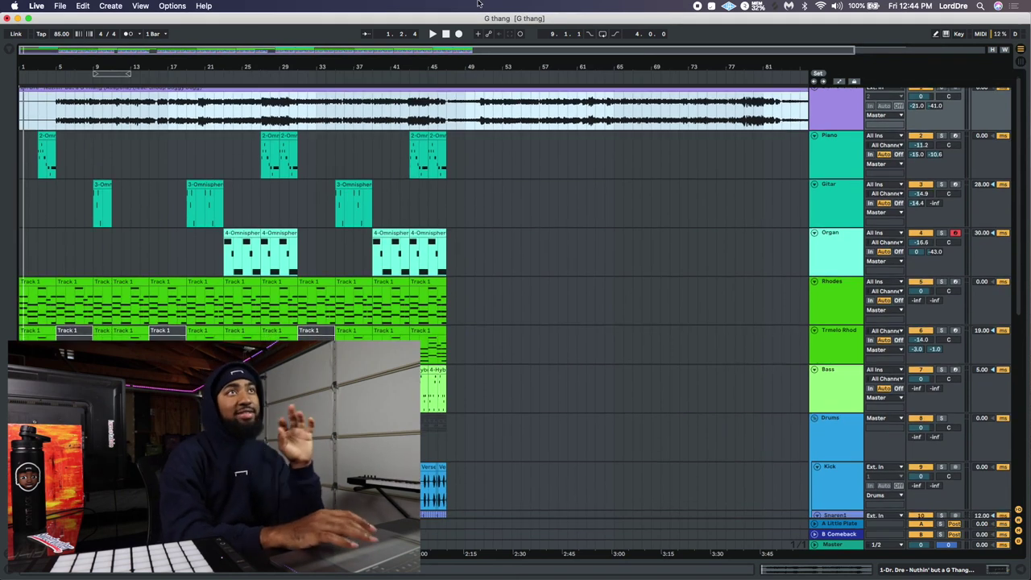
pyautogui.scroll(1, 500, 178)
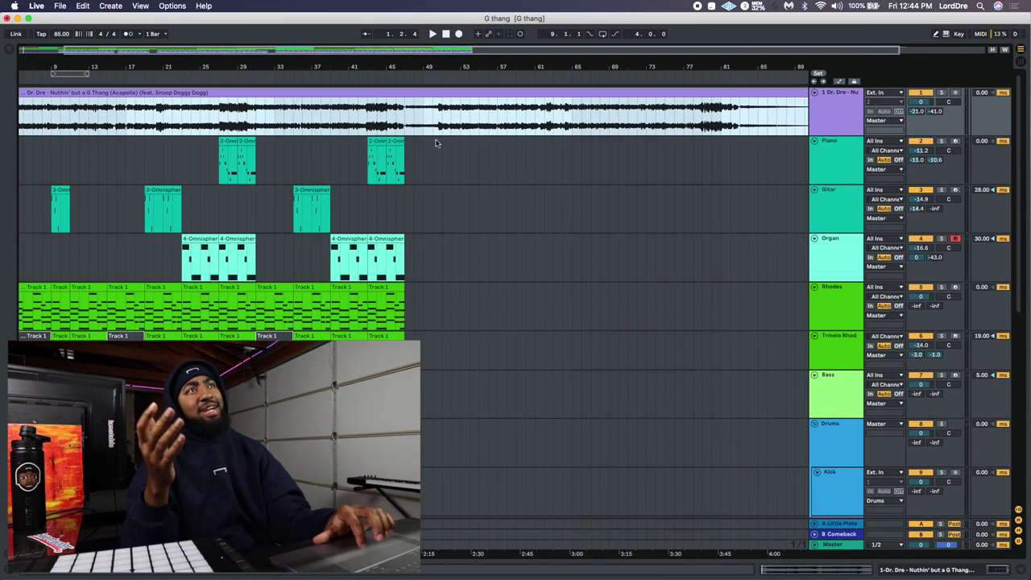
pyautogui.hscroll(3, 437, 143)
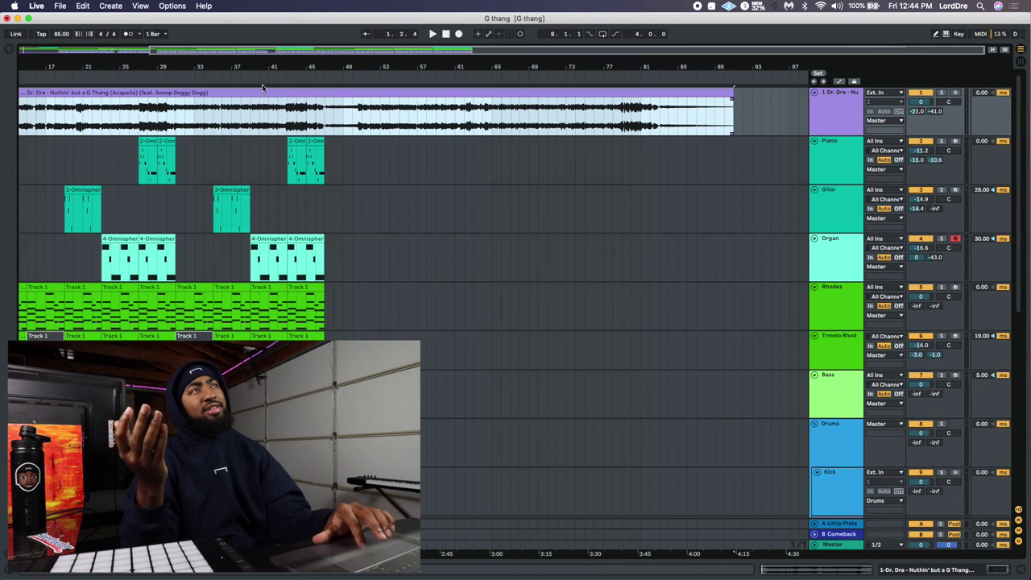
pyautogui.click(329, 125)
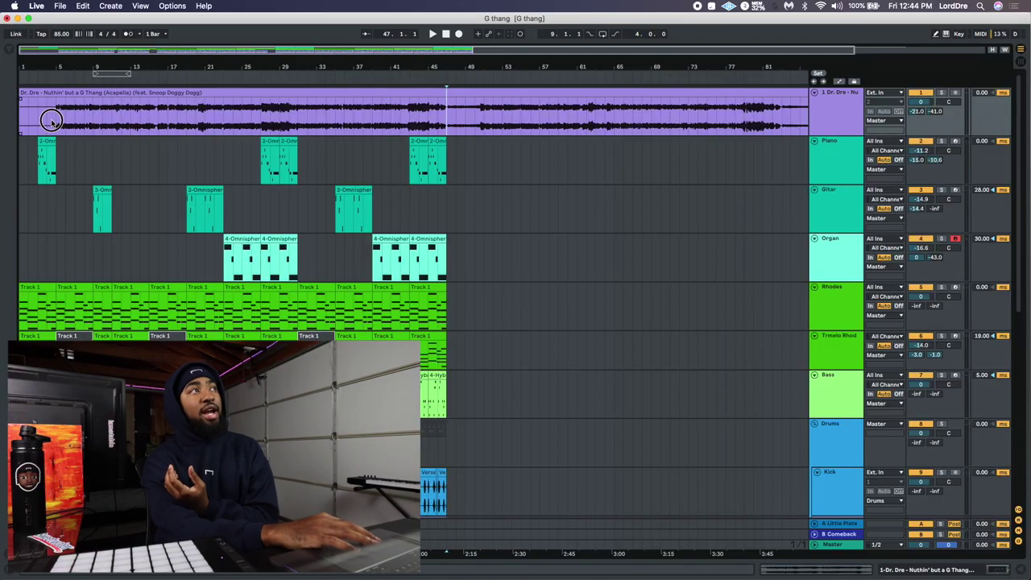
# - Open the Dr. Dre acapella clip, examine its warp markers between bars 27 and 39, and close the clip view
pyautogui.doubleClick(202, 95)
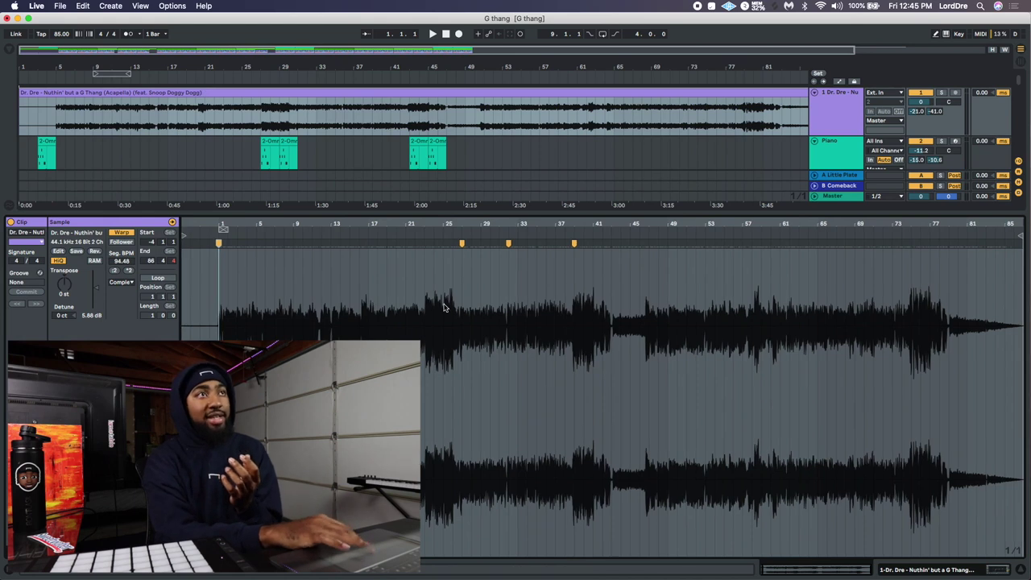
pyautogui.scroll(-3, 443, 306)
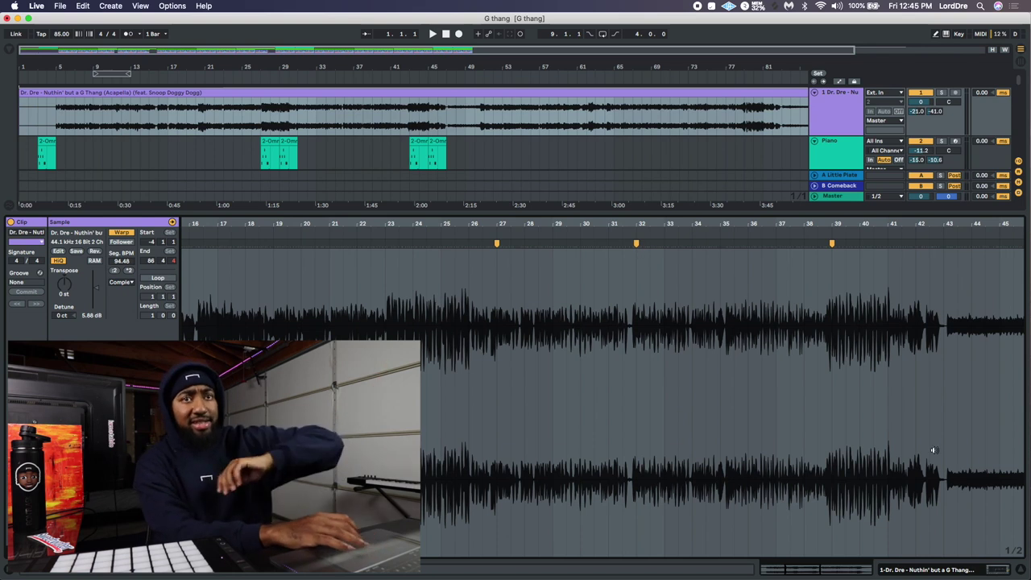
pyautogui.click(1019, 573)
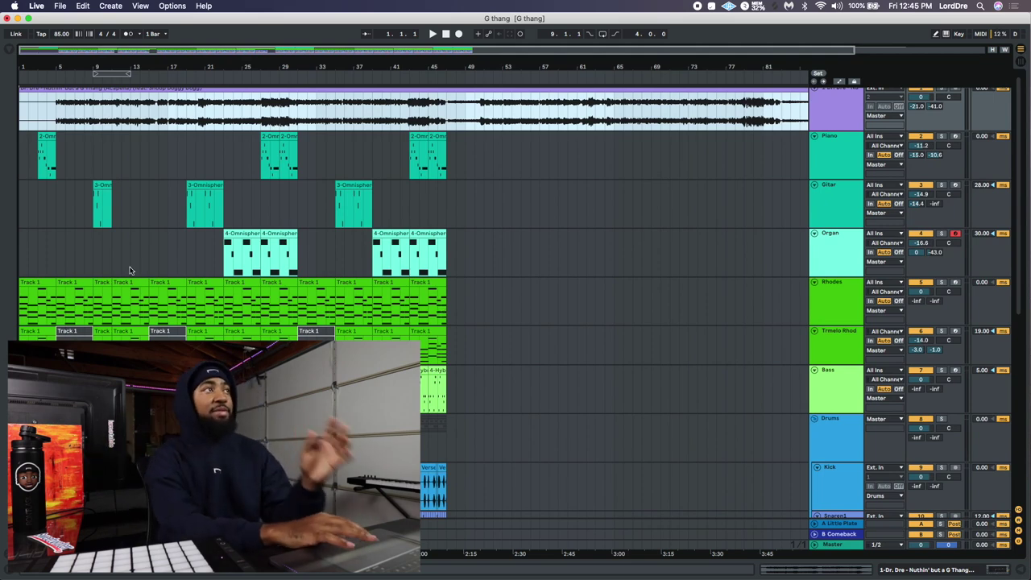
# - Review the layout of the Piano, Gitar, Organ, Rhodes, Bass and drum tracks, including the deactivated clips
pyautogui.scroll(-3, 129, 269)
pyautogui.scroll(-2, 131, 270)
pyautogui.scroll(5, 131, 270)
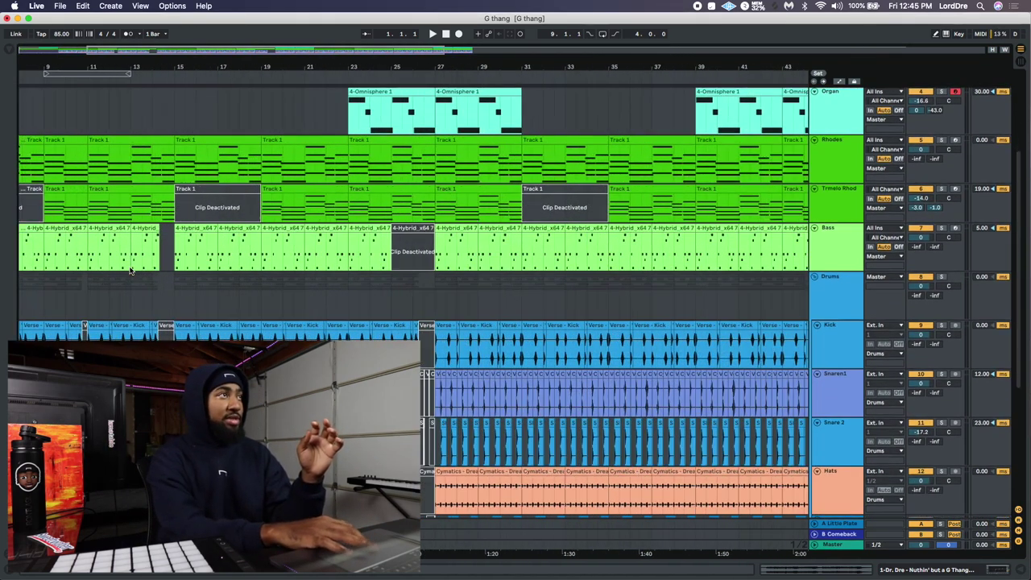
pyautogui.hscroll(-4, 132, 271)
pyautogui.scroll(5, 132, 271)
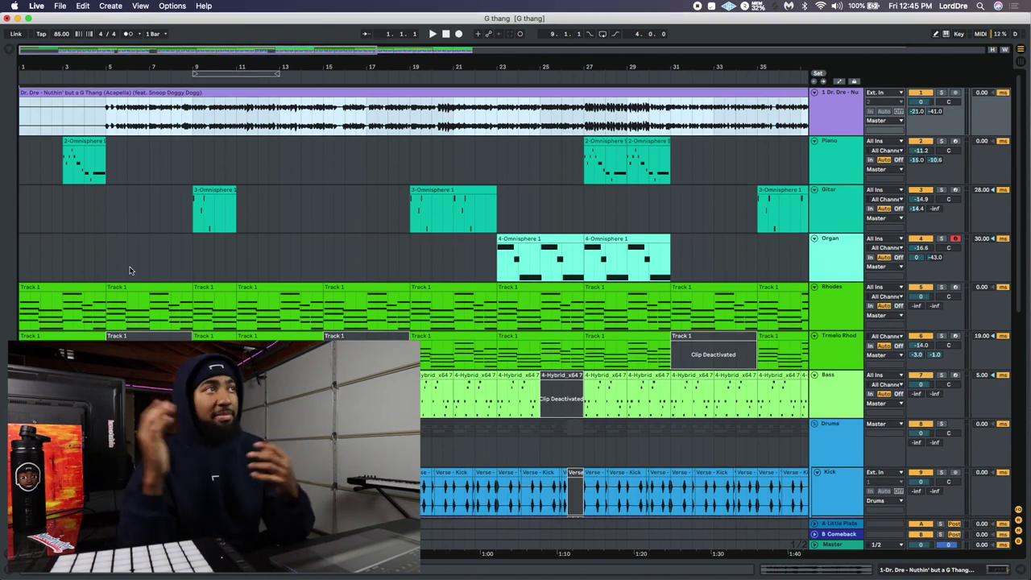
pyautogui.click(133, 289)
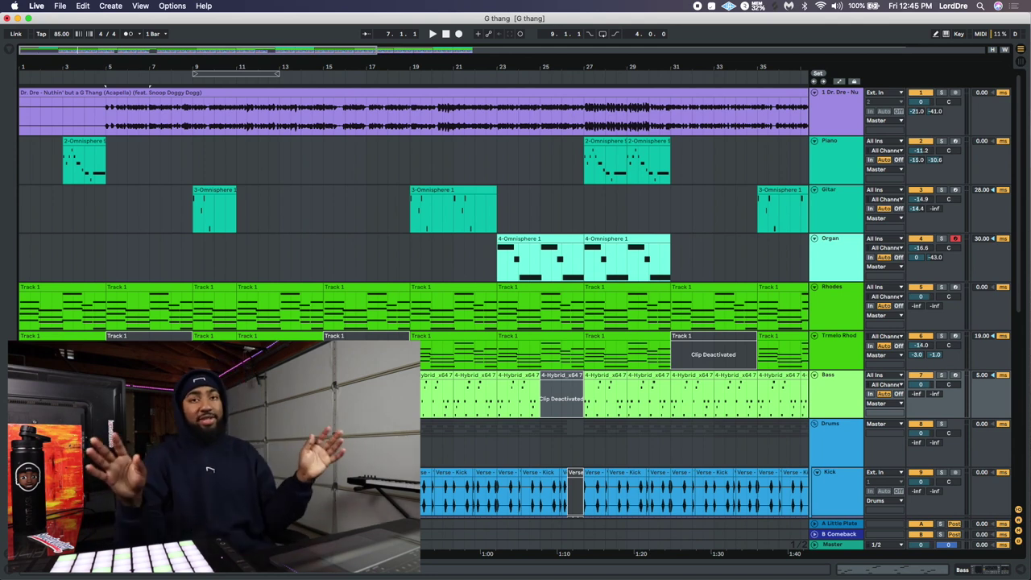
# - Solo the Piano track and play its Omnisphere clip from bar 27
pyautogui.click(596, 143)
pyautogui.click(942, 142)
pyautogui.press('space')
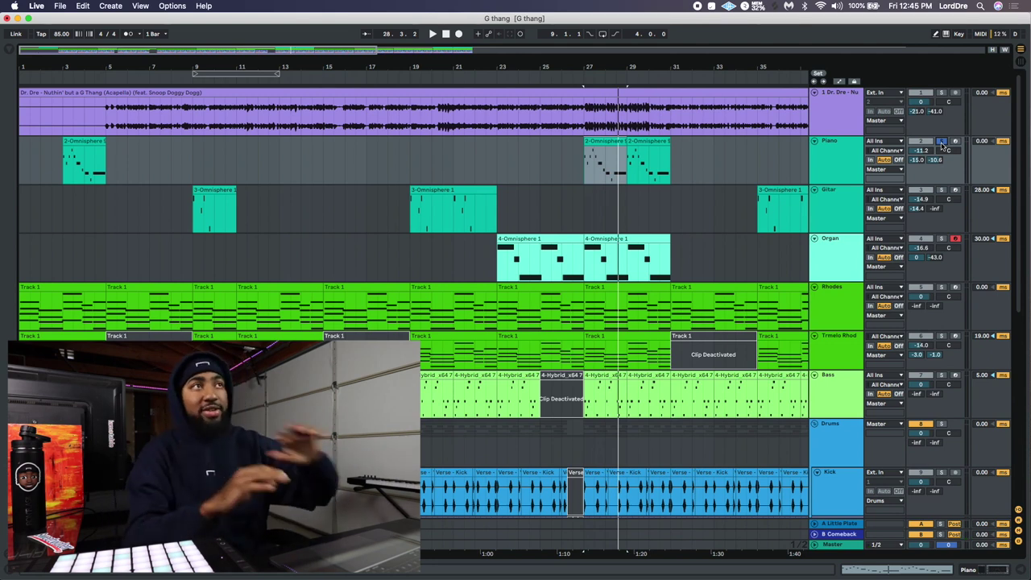
# - Audition the Organ clip at bar 23 in solo, and the Gitar clip at bar 9 with the other tracks
pyautogui.click(547, 237)
pyautogui.click(940, 239)
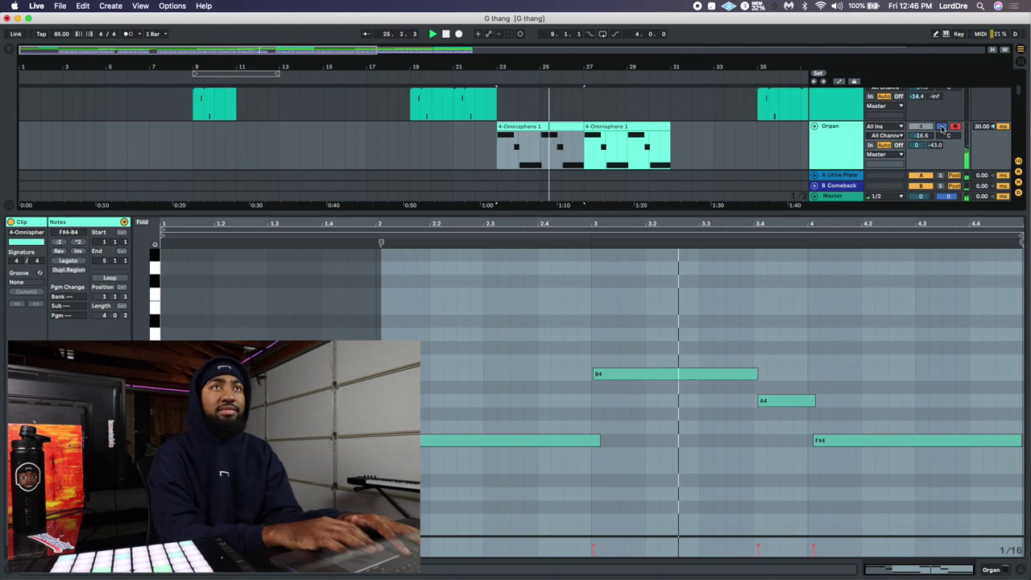
pyautogui.click(940, 126)
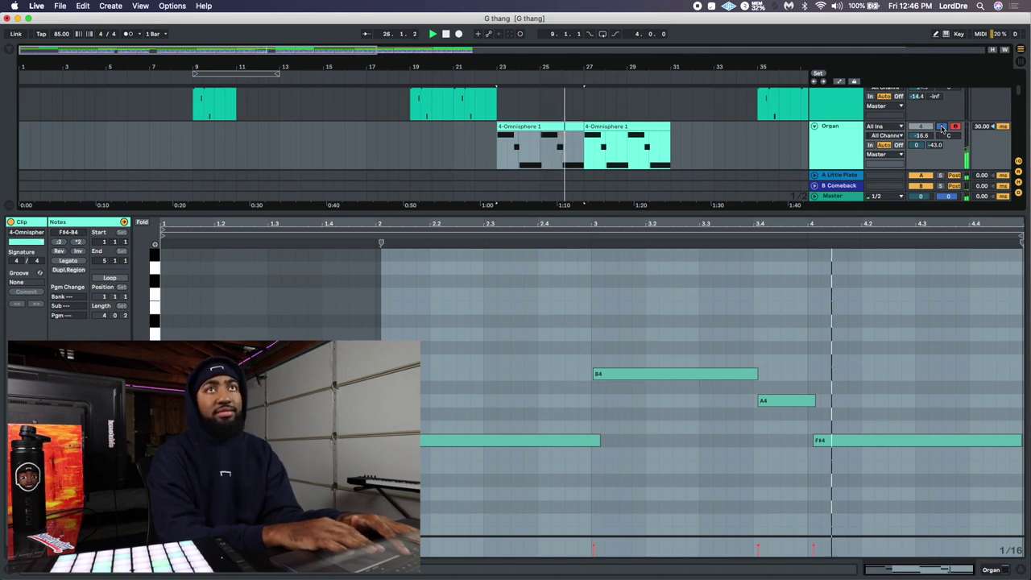
pyautogui.click(1019, 570)
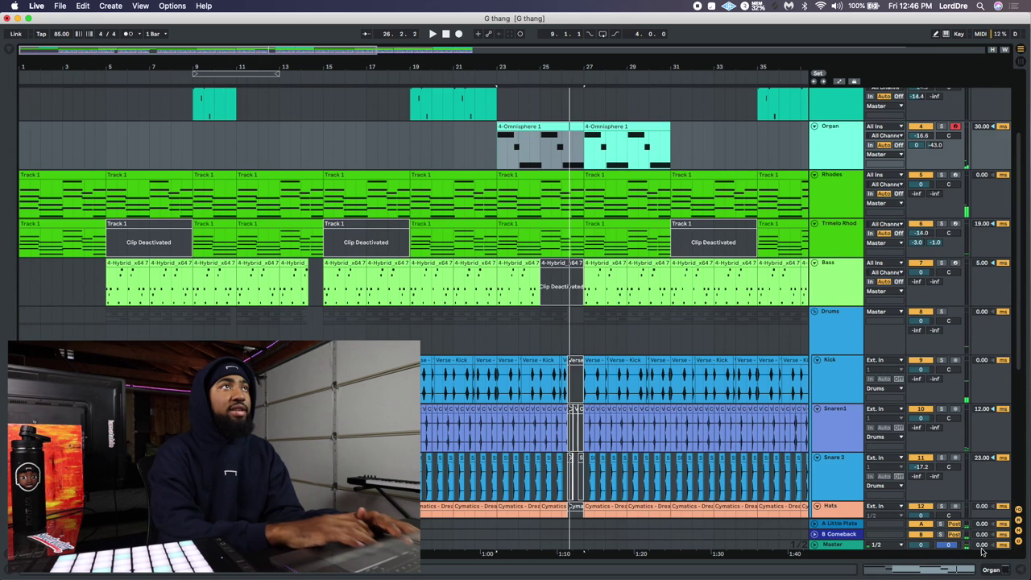
pyautogui.doubleClick(213, 190)
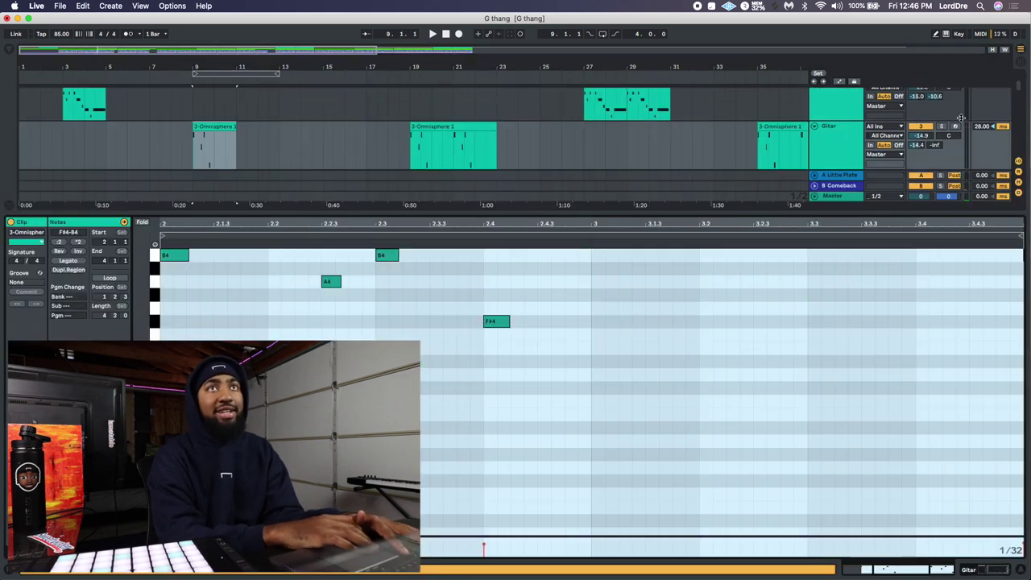
pyautogui.press('space')
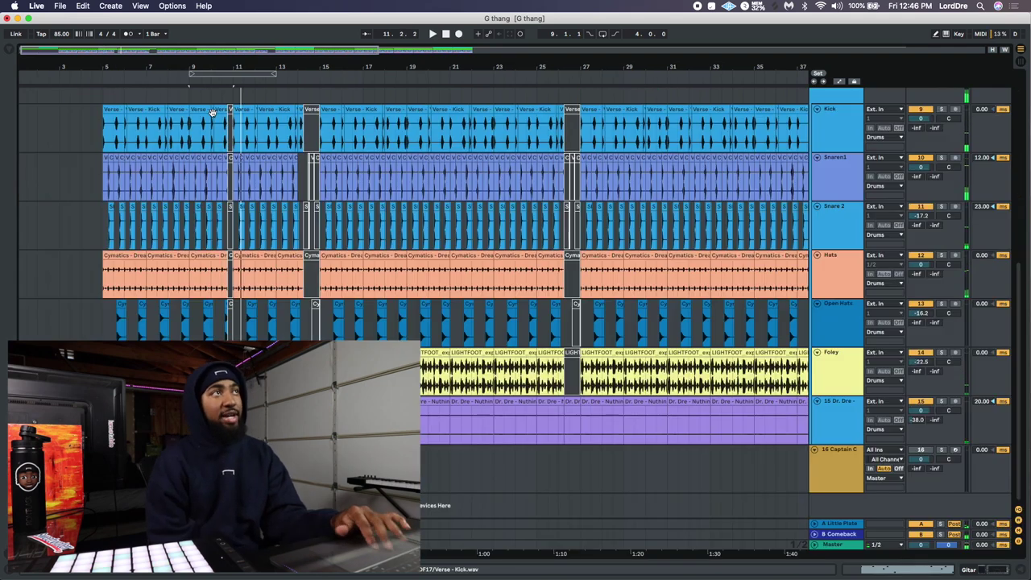
# - Play the arrangement from bar 10 and examine how the drum and bass dropouts before bars 11 and 15 fit the vocal
pyautogui.scroll(5, 213, 112)
pyautogui.click(213, 139)
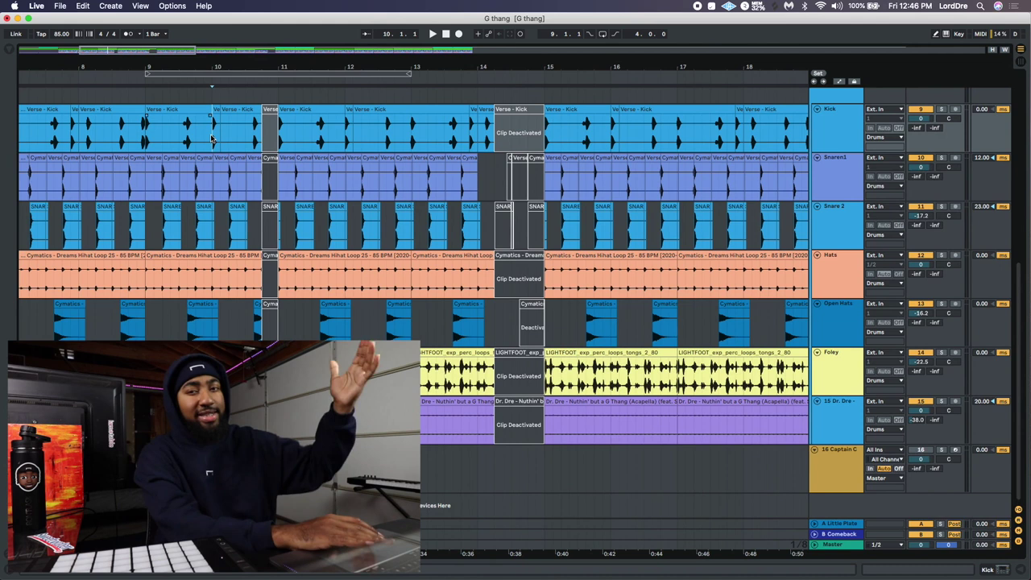
pyautogui.press('space')
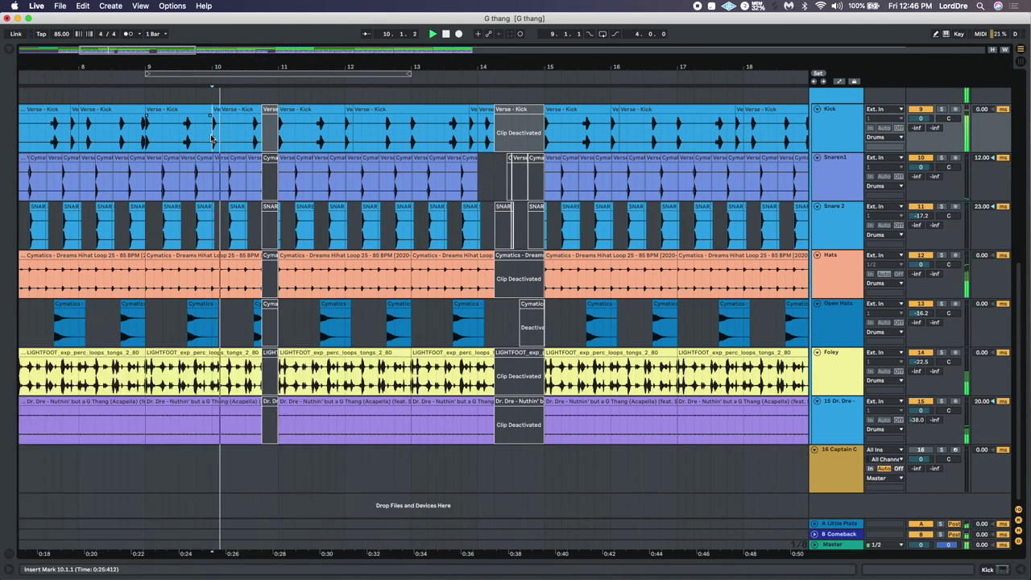
pyautogui.scroll(10, 453, 153)
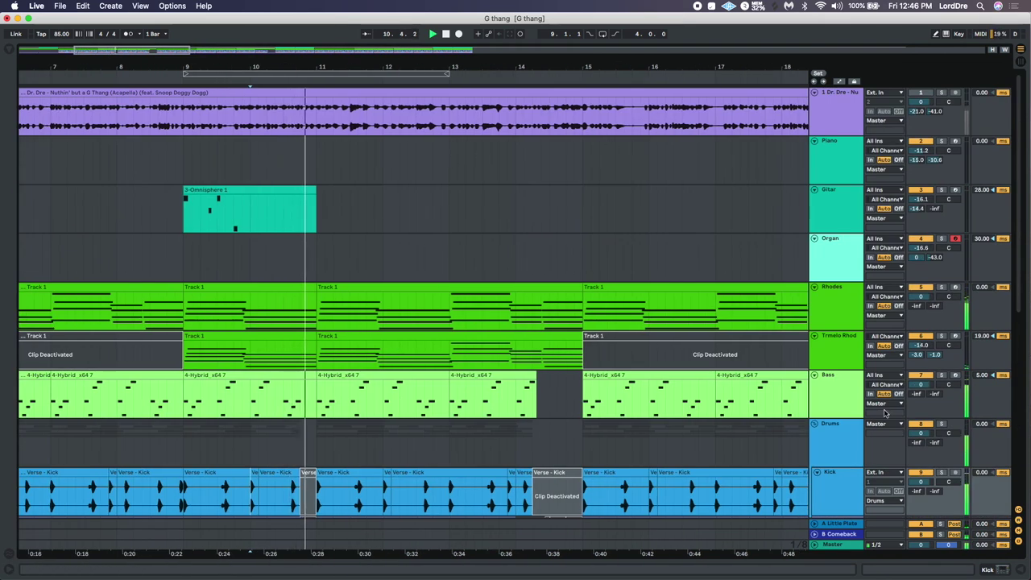
pyautogui.scroll(-3, 608, 252)
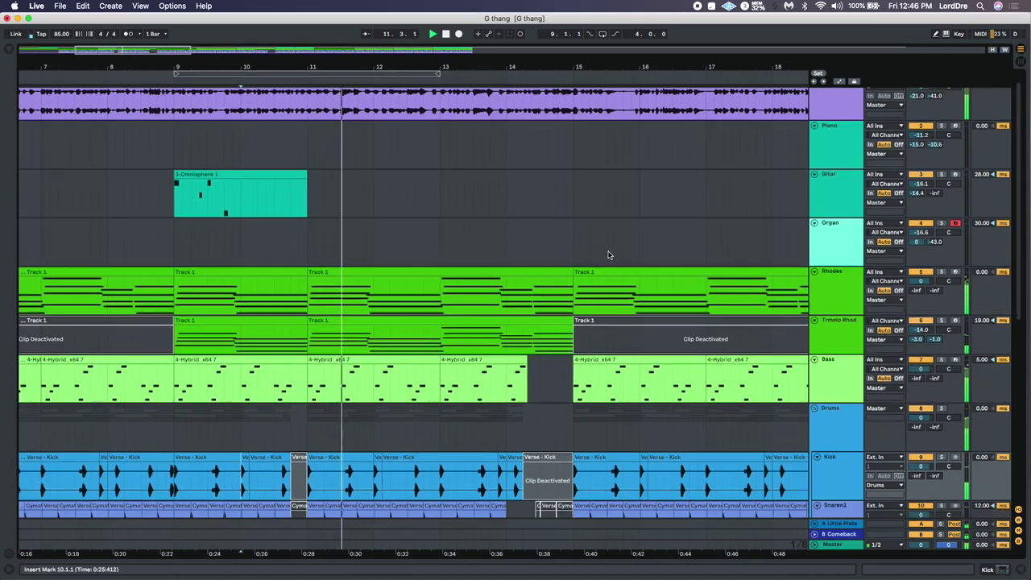
pyautogui.scroll(-8, 608, 252)
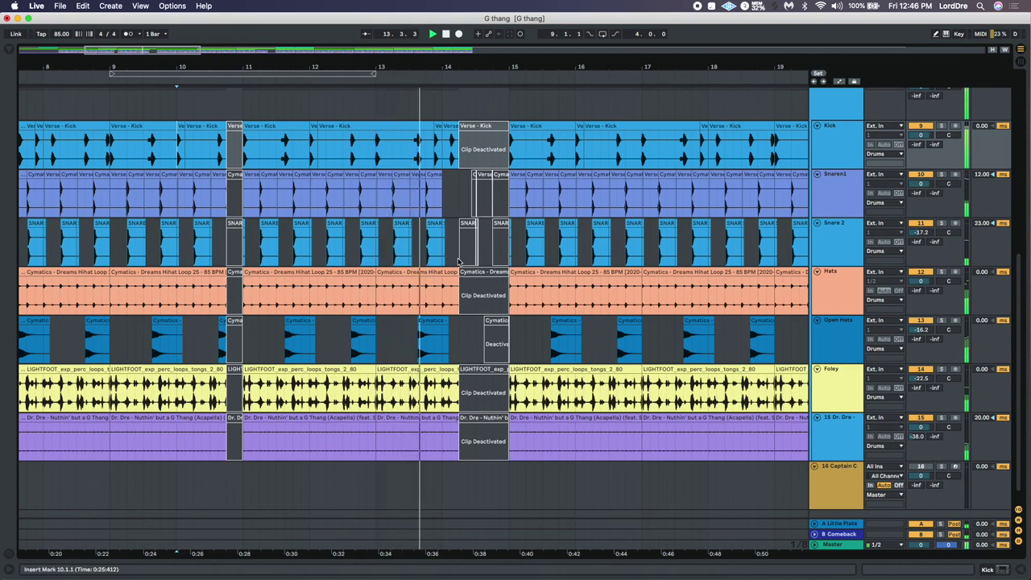
pyautogui.scroll(3, 451, 250)
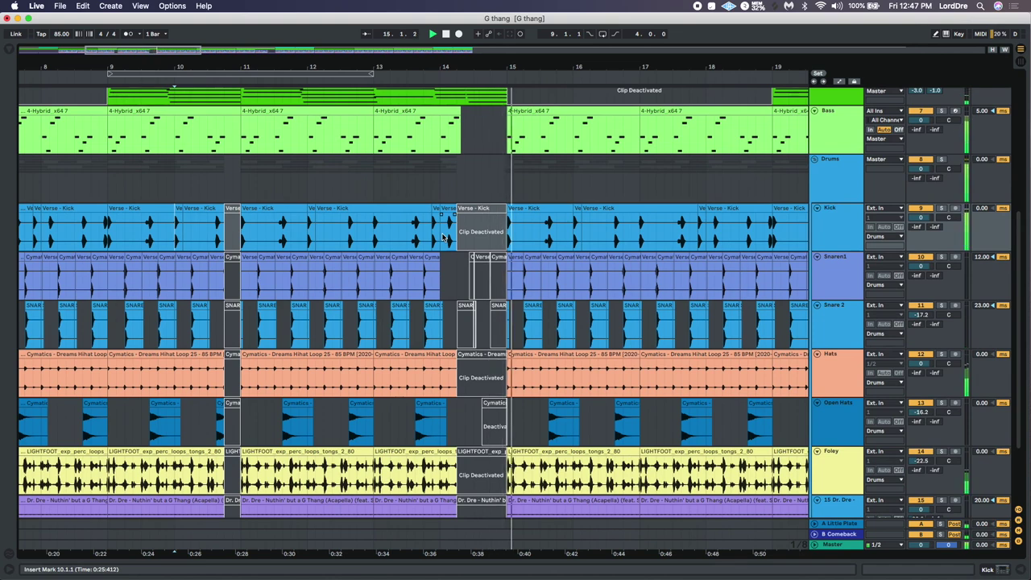
pyautogui.scroll(10, 442, 236)
pyautogui.scroll(-10, 442, 237)
pyautogui.press('space')
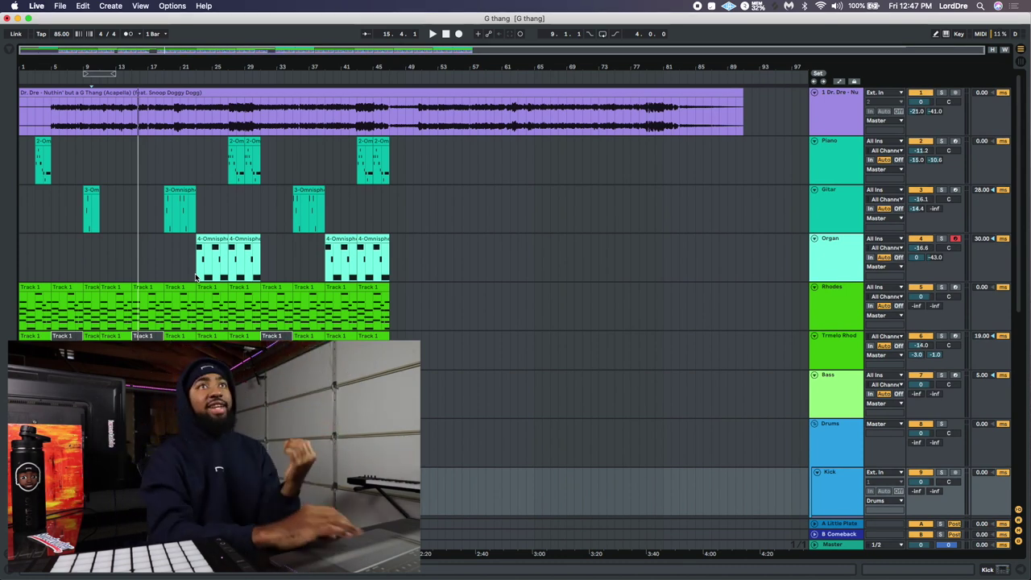
# - Select the Piano track and review the volume and send settings of all instrument and drum tracks
pyautogui.click(820, 161)
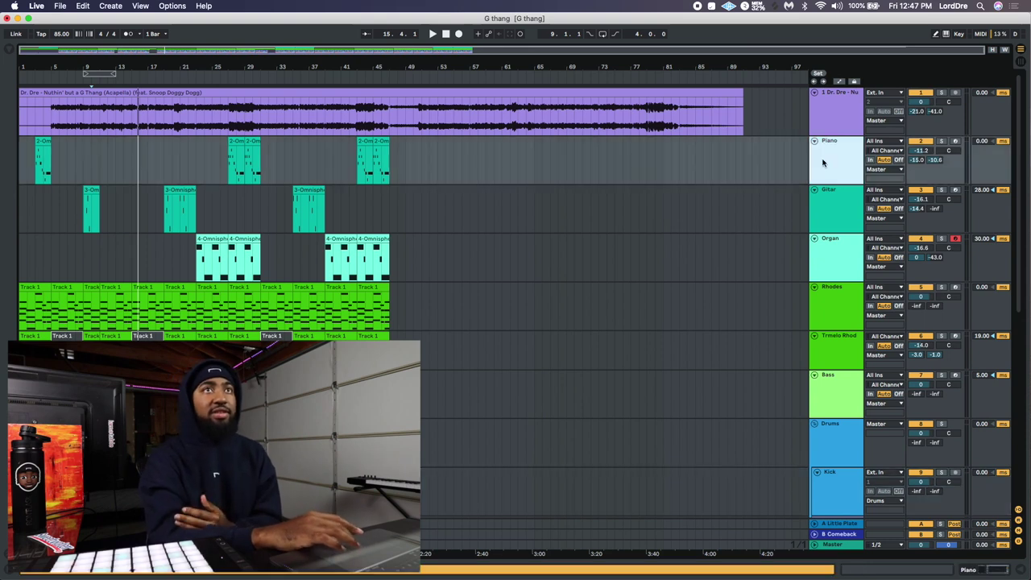
pyautogui.scroll(-2, 838, 231)
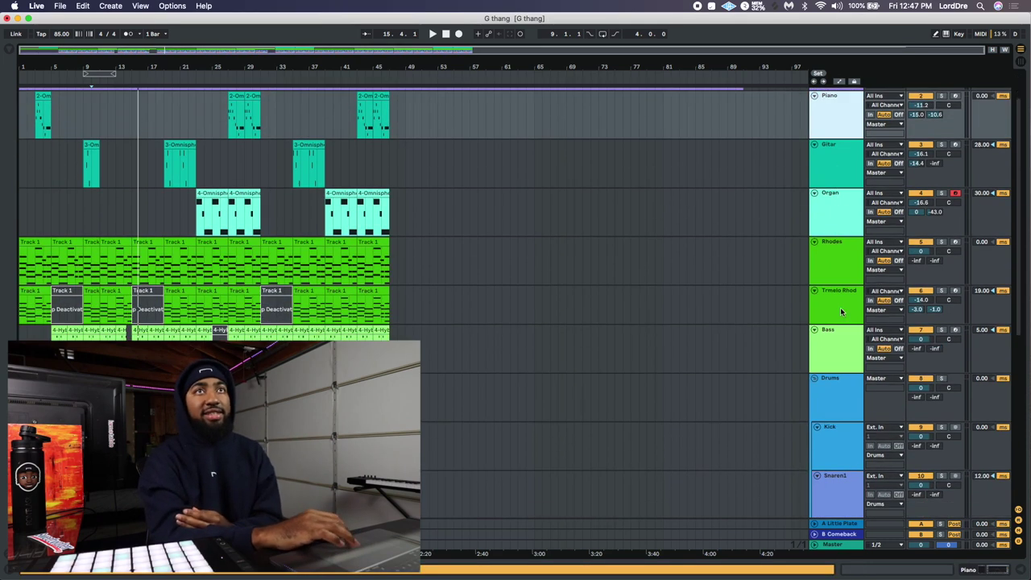
pyautogui.scroll(2, 838, 275)
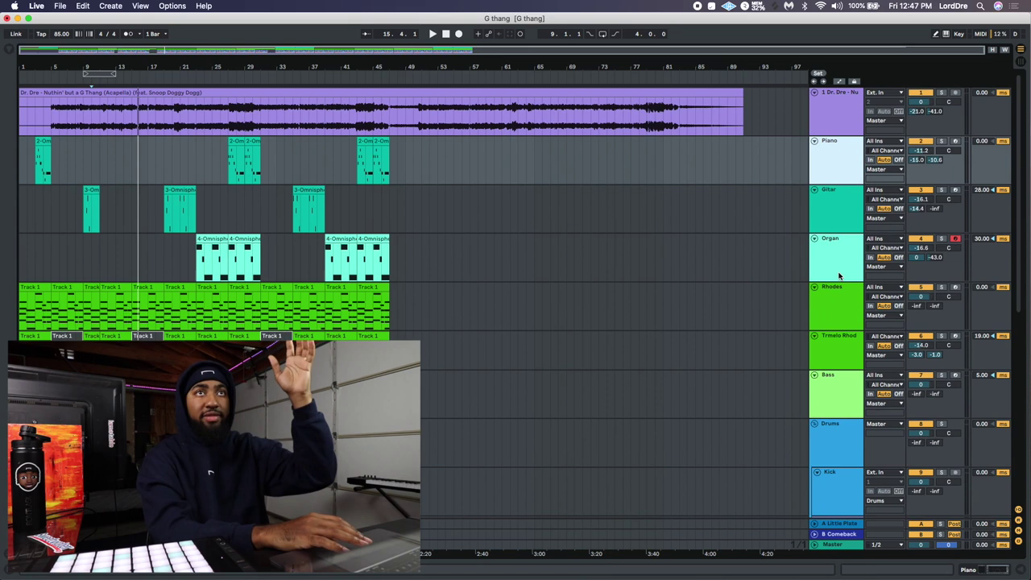
pyautogui.scroll(-12, 838, 275)
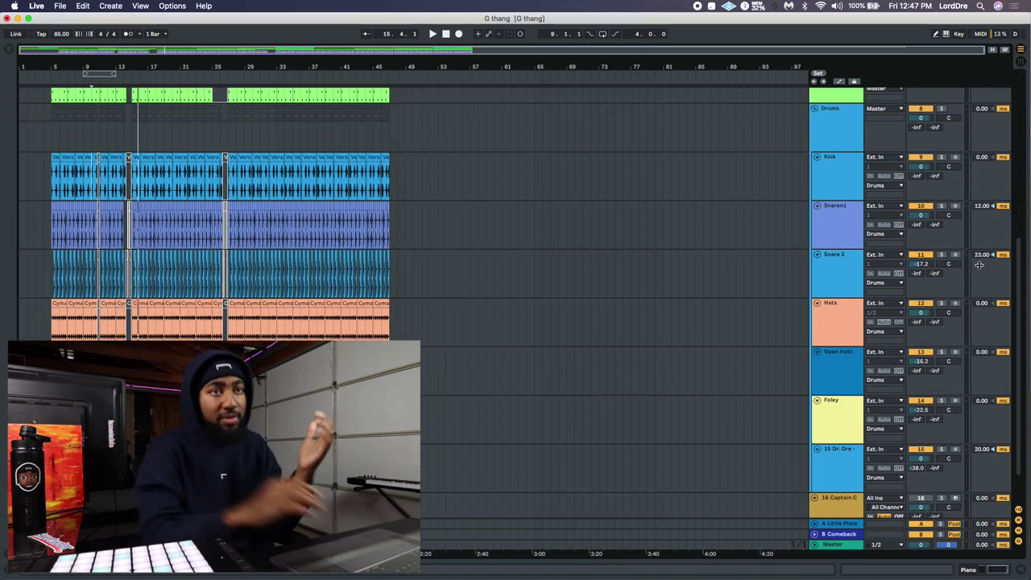
pyautogui.scroll(-2, 930, 467)
pyautogui.scroll(12, 777, 394)
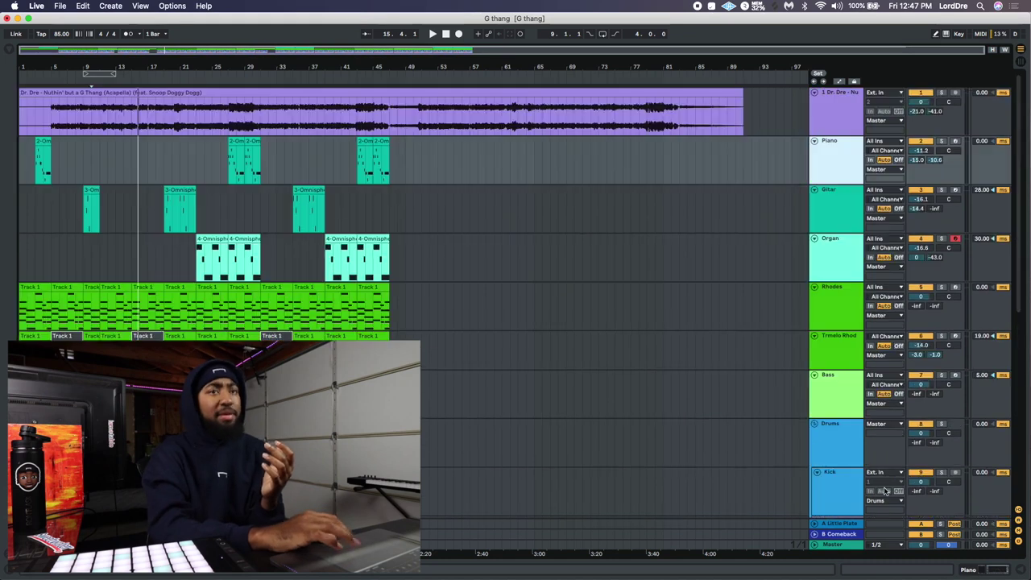
# - Load a Glue Compressor and the Beat Master rack from the Fav Effects collection onto the Master track
pyautogui.doubleClick(836, 544)
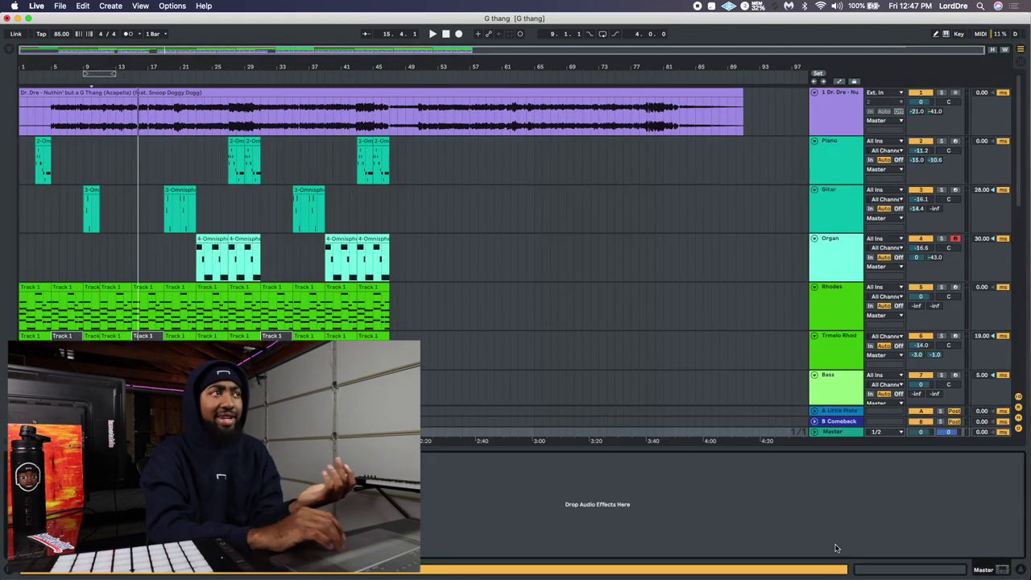
pyautogui.click(12, 51)
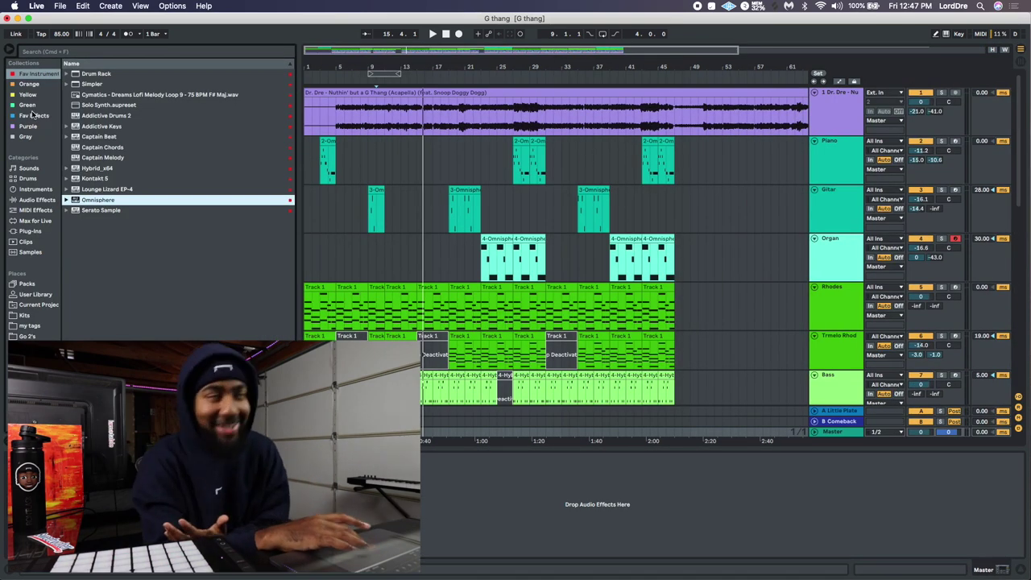
pyautogui.click(36, 116)
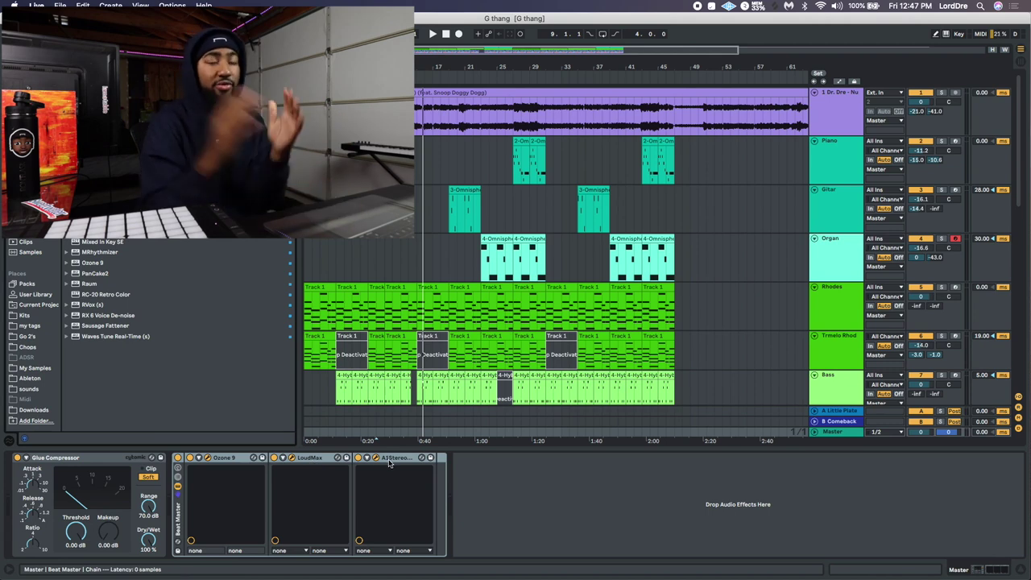
# - Review the Equalizer, Imager and Maximizer settings of Ozone 9 in the Beat Master rack, and close the plug-in window
pyautogui.click(303, 459)
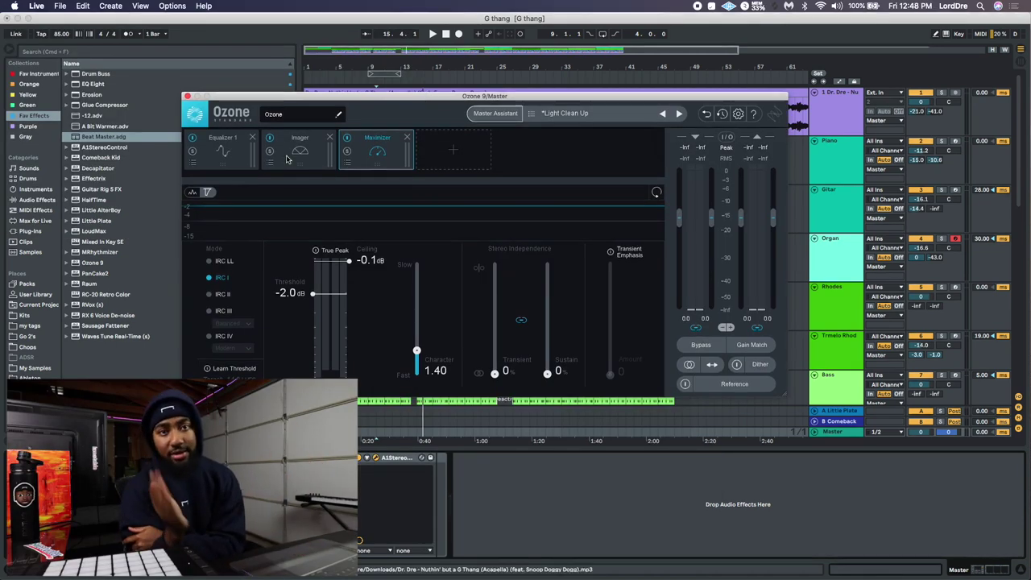
pyautogui.click(223, 152)
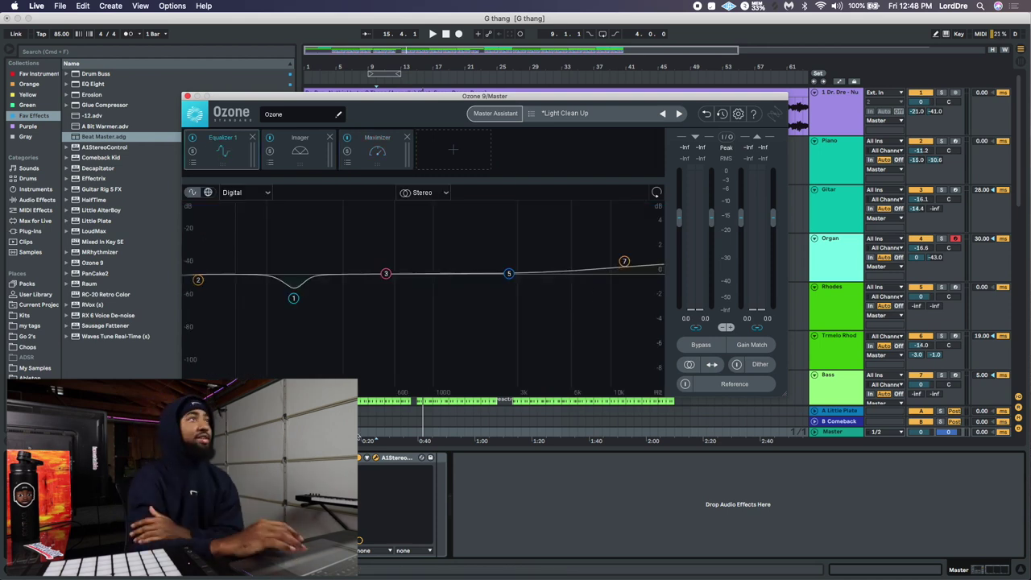
pyautogui.click(298, 158)
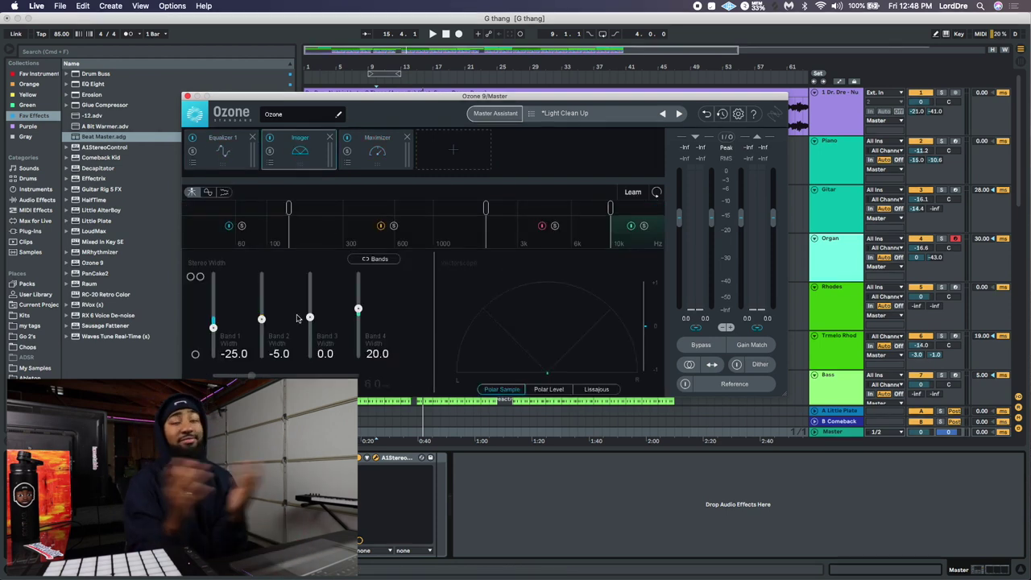
pyautogui.click(377, 150)
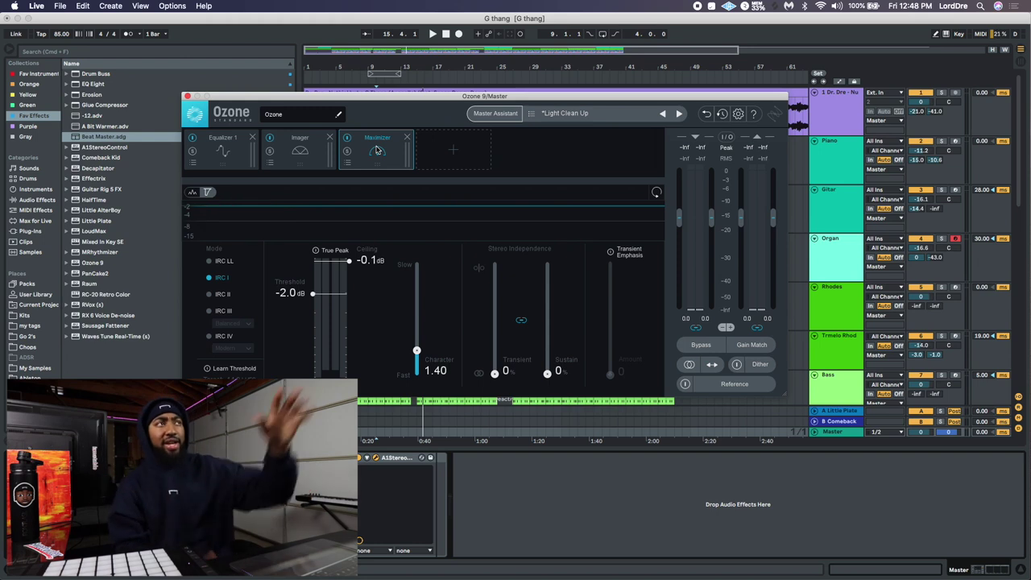
pyautogui.click(211, 142)
pyautogui.click(298, 153)
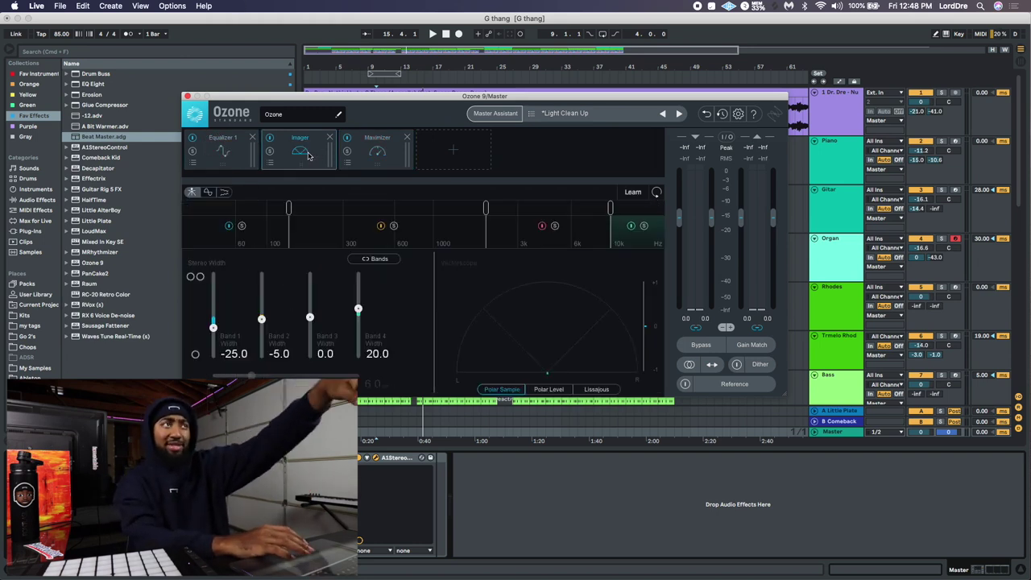
pyautogui.click(374, 154)
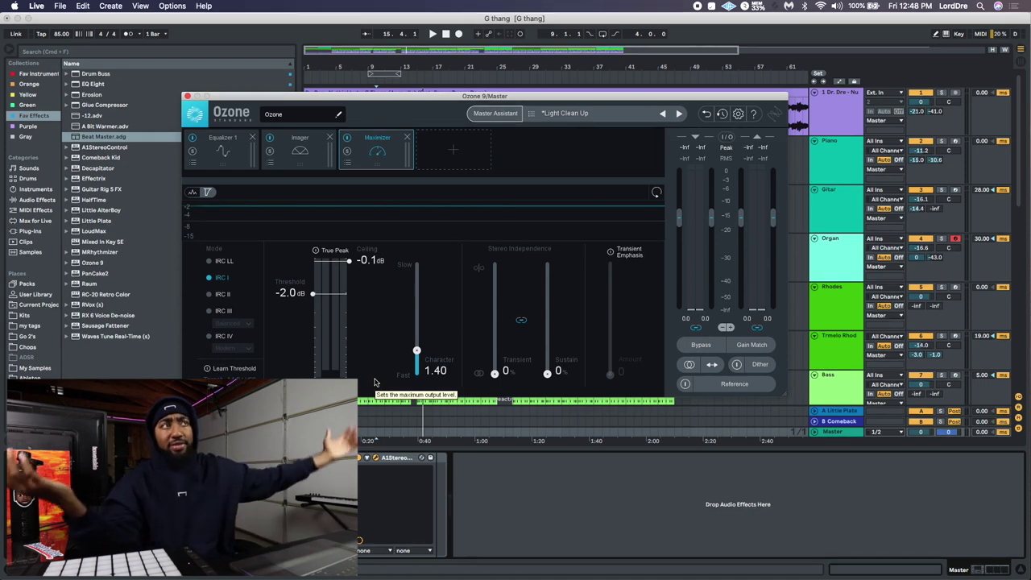
pyautogui.click(188, 96)
# - Show the effect chain of the Dr. Dre acapella track to examine its EQ Eight
pyautogui.doubleClick(833, 99)
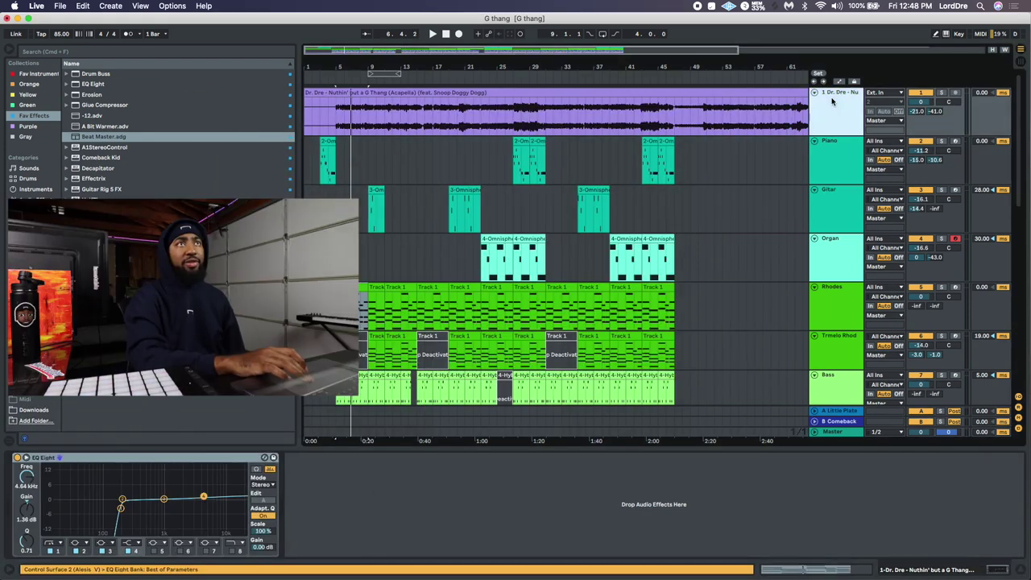